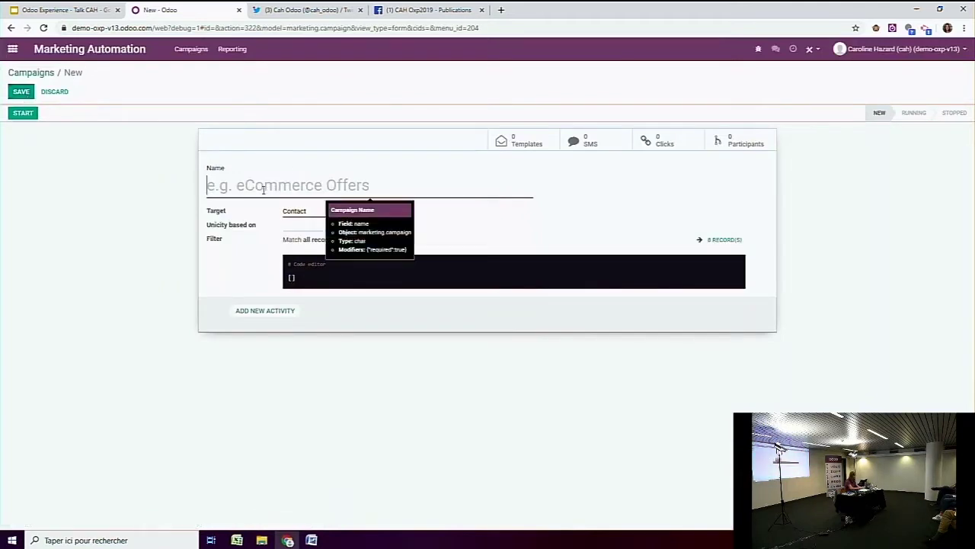
# Step: Name the new marketing campaign "Campaign 2"
pyautogui.write('Campaign')
pyautogui.press('BackSpace')
pyautogui.press('BackSpace')
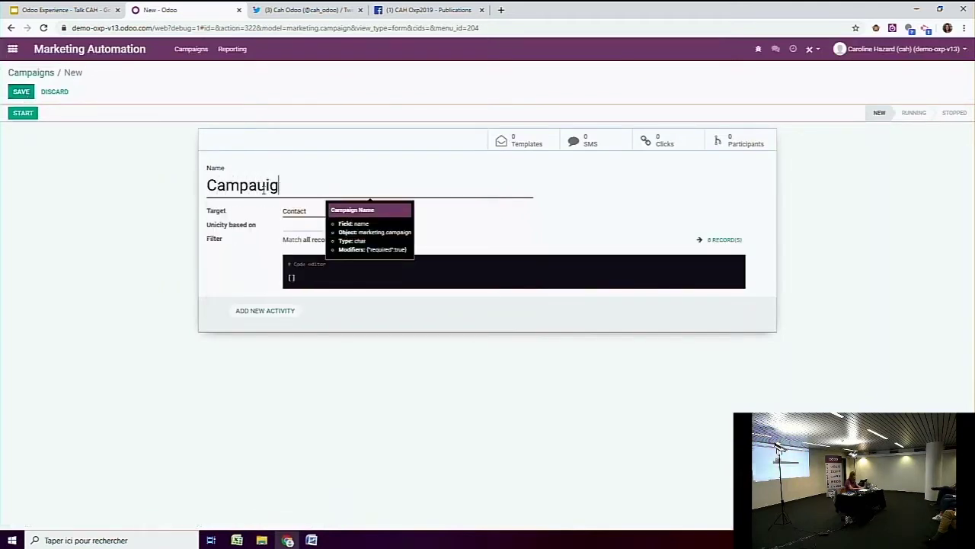
pyautogui.write('gn 2')
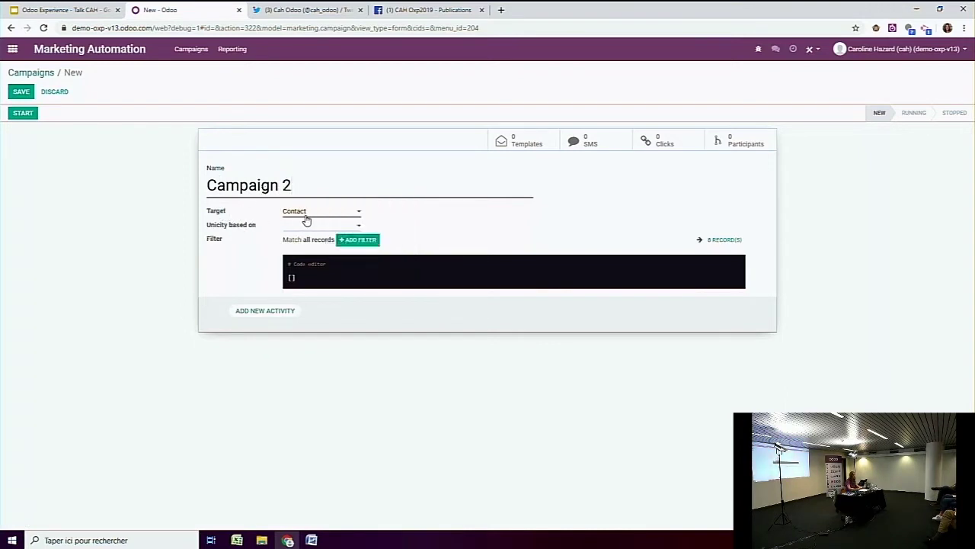
# Step: Add a campaign filter rule that matches contacts whose Country equals Belgique
pyautogui.click(358, 240)
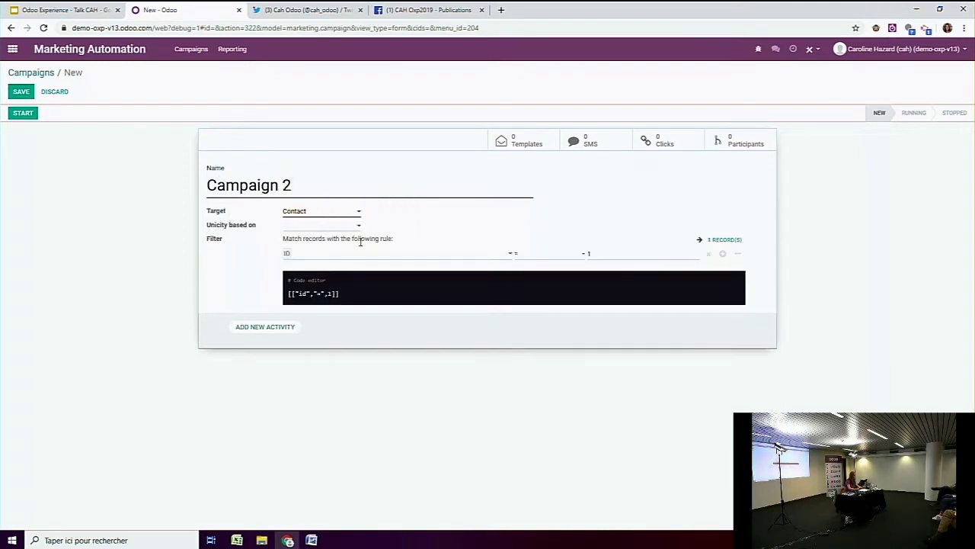
pyautogui.click(392, 256)
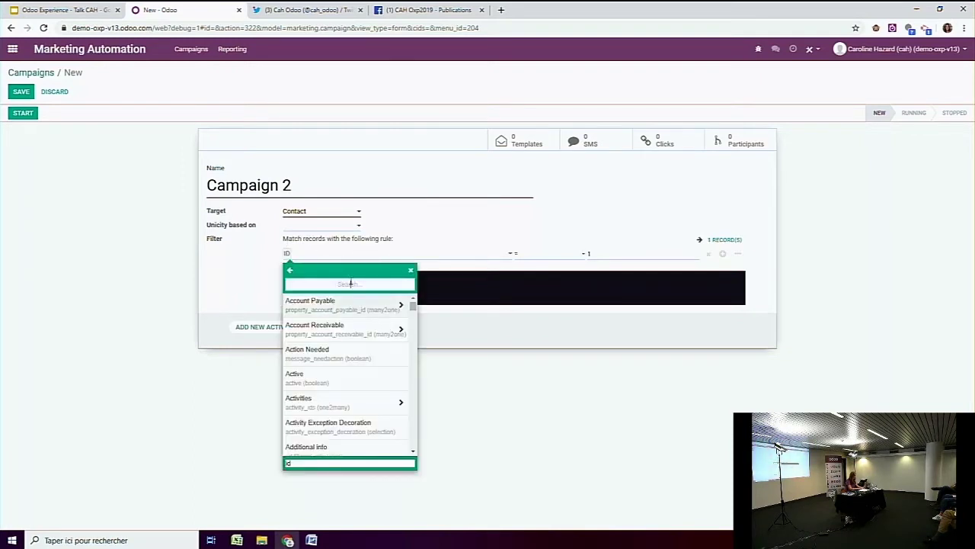
pyautogui.scroll(-5, 349, 283)
pyautogui.scroll(5, 349, 283)
pyautogui.write('country')
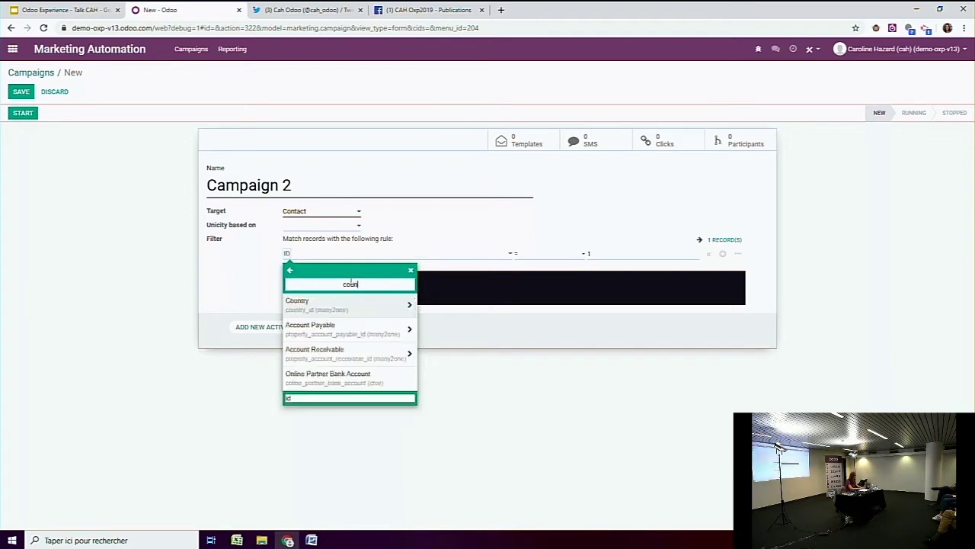
pyautogui.click(355, 314)
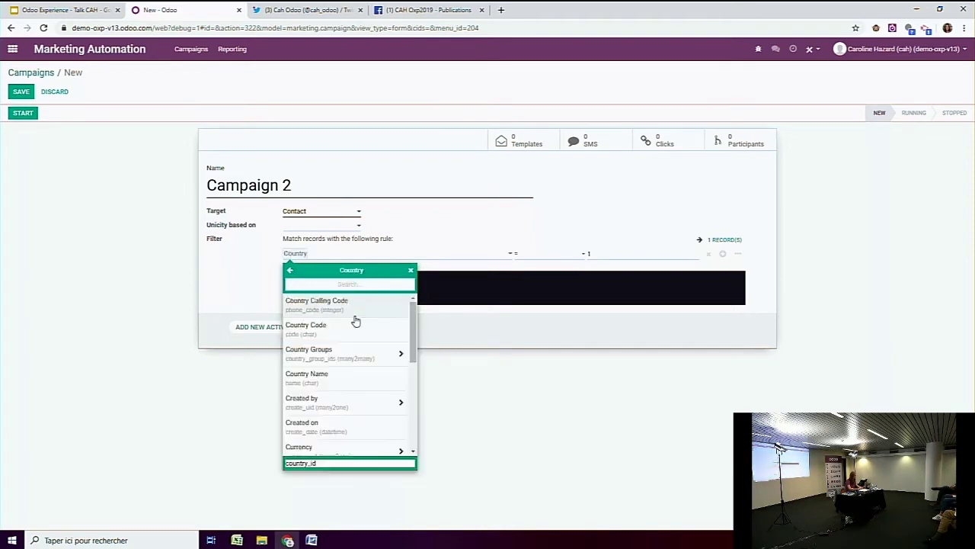
pyautogui.click(608, 249)
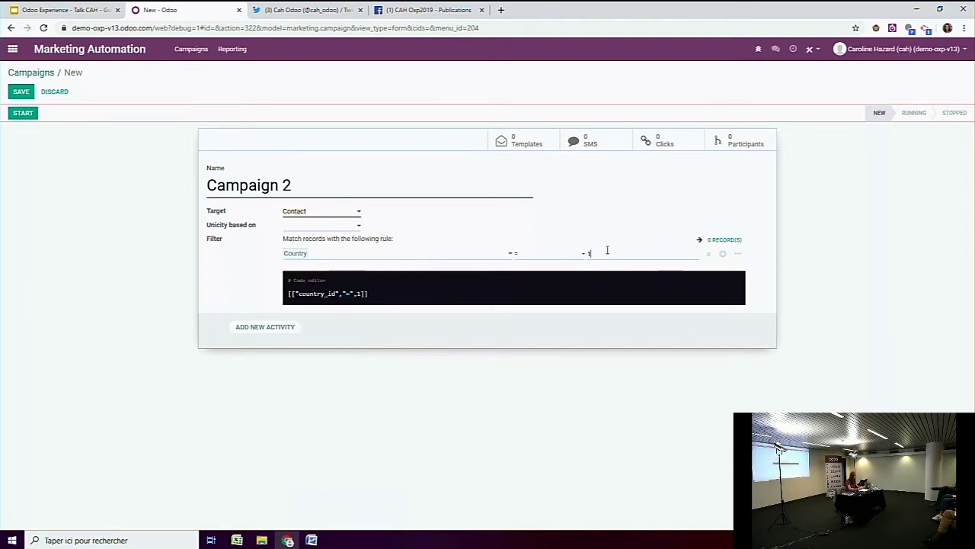
pyautogui.write('Belgique')
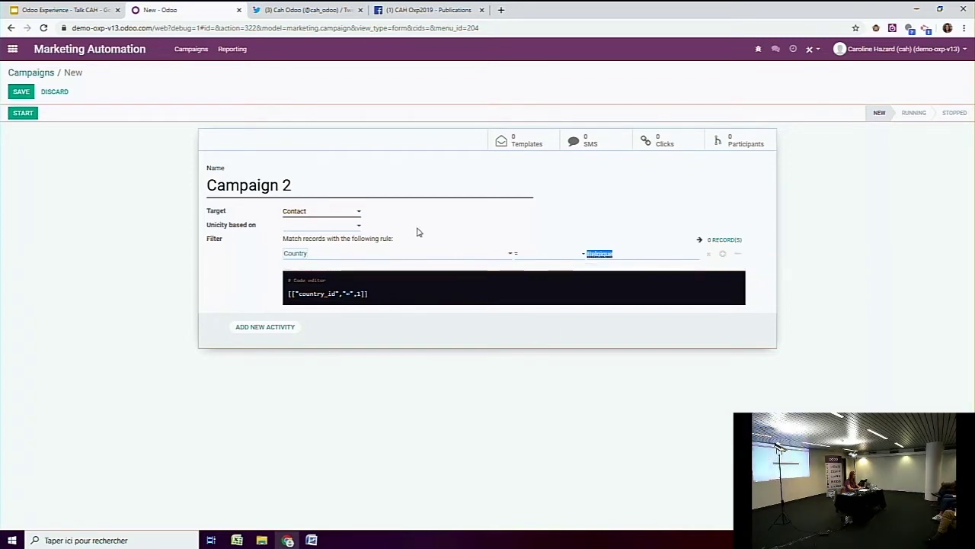
pyautogui.click(723, 255)
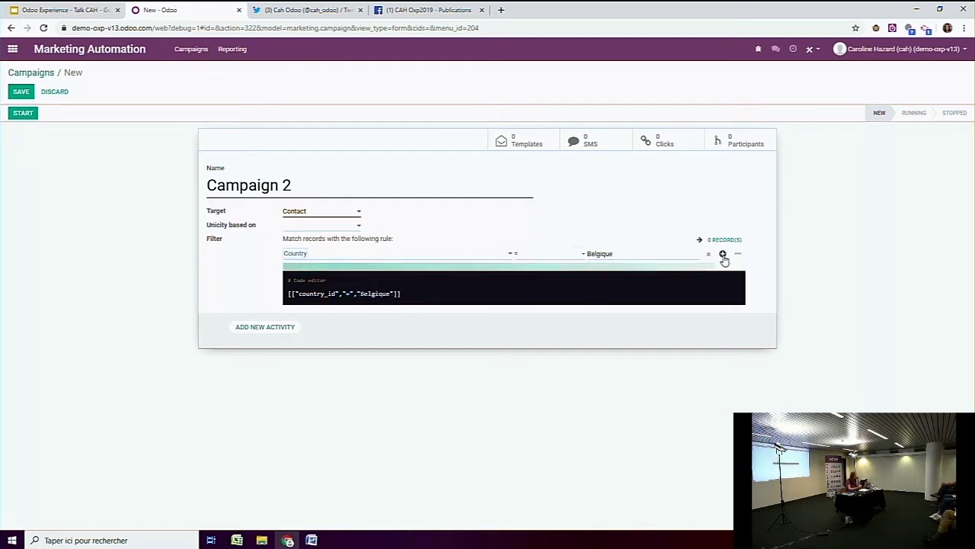
# Step: Add two more rules to the contact filter and set it to match any of the rules
pyautogui.click(723, 255)
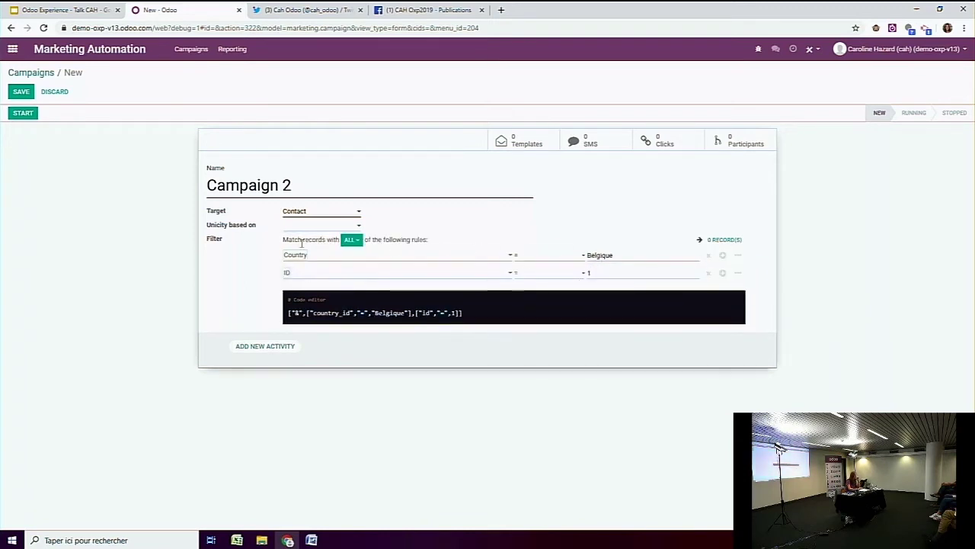
pyautogui.click(353, 242)
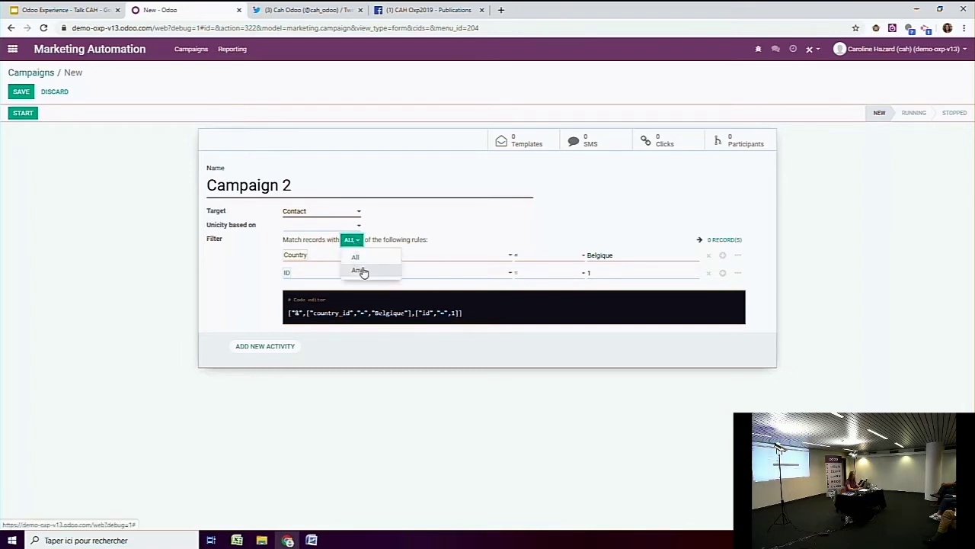
pyautogui.click(361, 270)
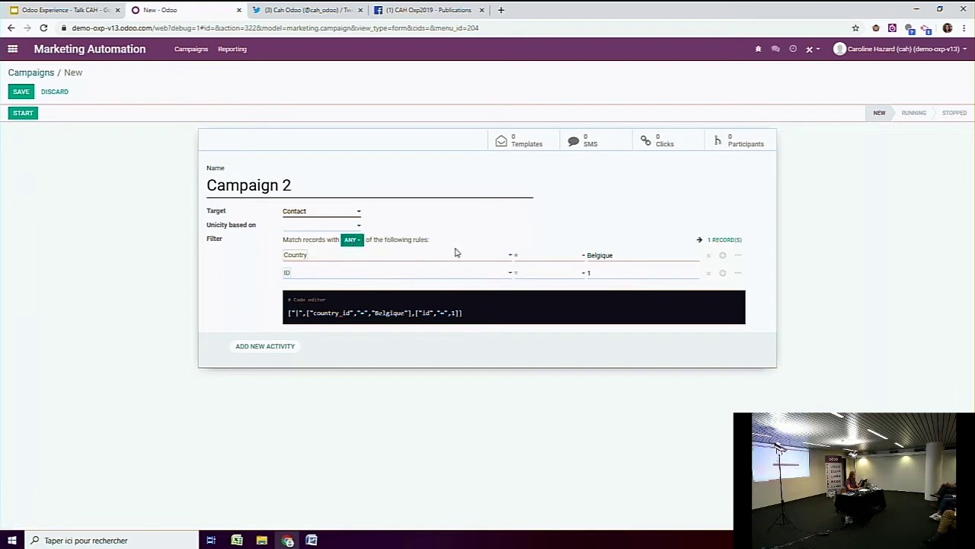
pyautogui.click(721, 274)
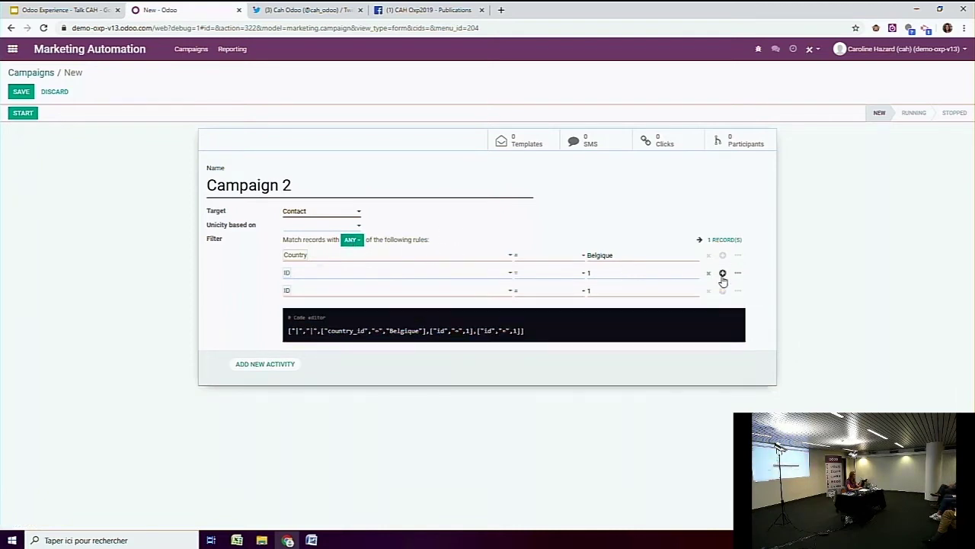
# Step: Remove every rule from the campaign filter so it targets all contacts
pyautogui.click(708, 274)
pyautogui.click(708, 275)
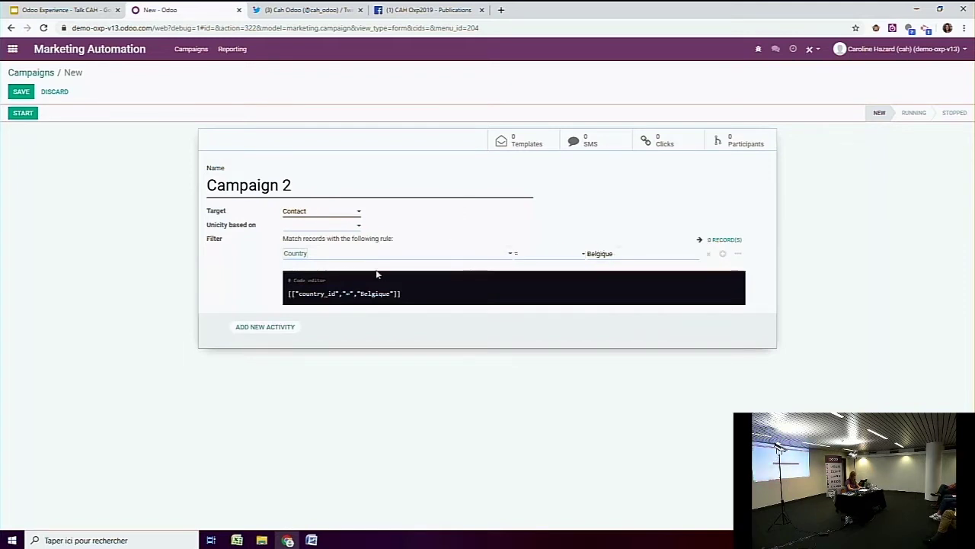
pyautogui.click(708, 254)
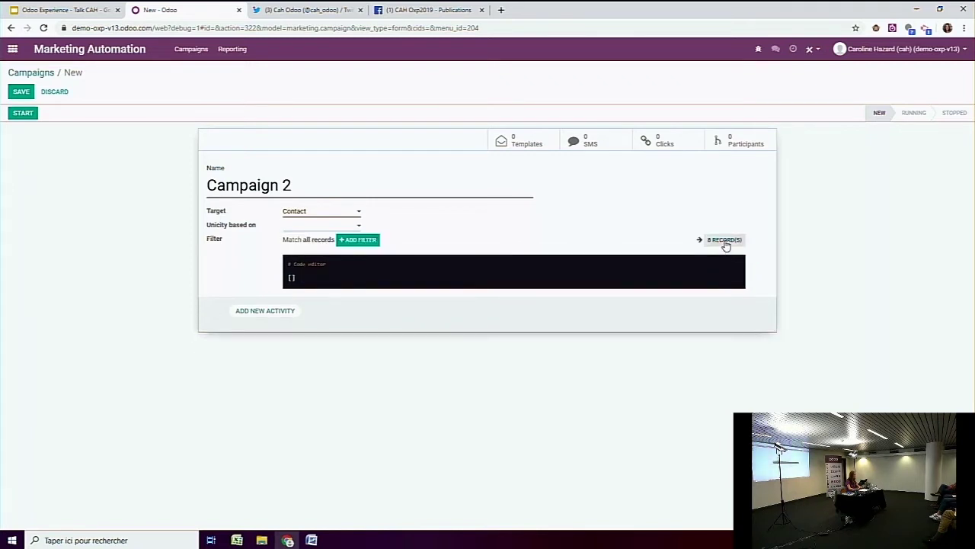
# Step: Try to start the campaign without any activity
pyautogui.click(28, 114)
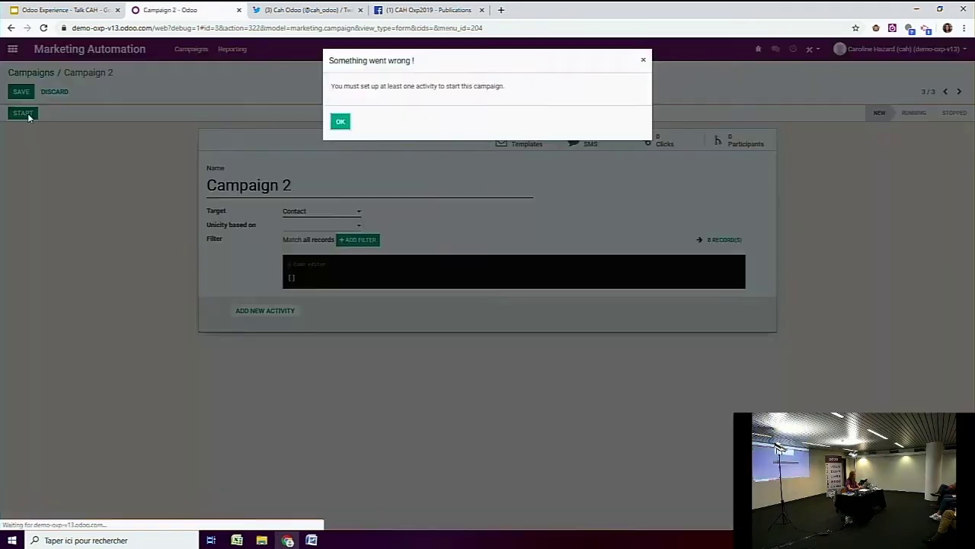
pyautogui.click(341, 122)
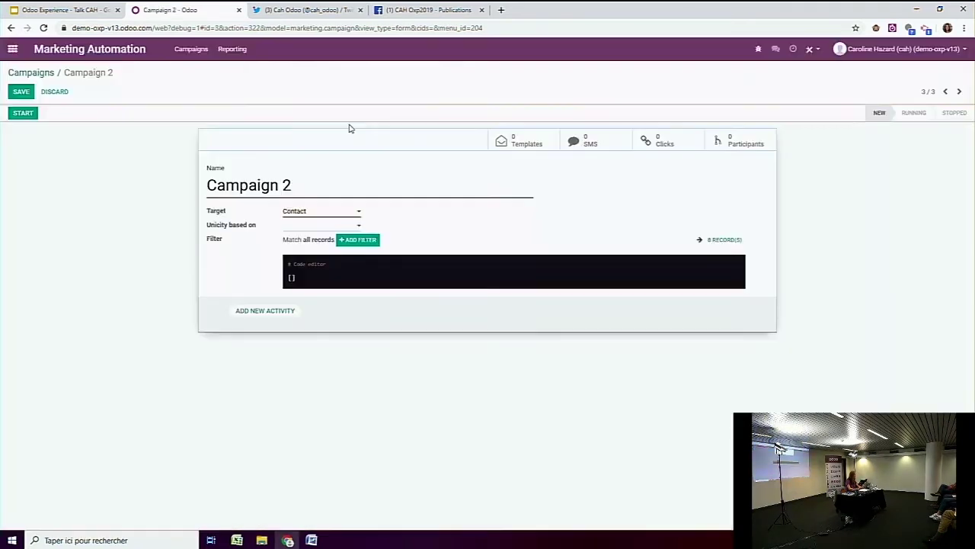
# Step: Create a new email activity for the campaign and name it "Welcome email"
pyautogui.click(265, 311)
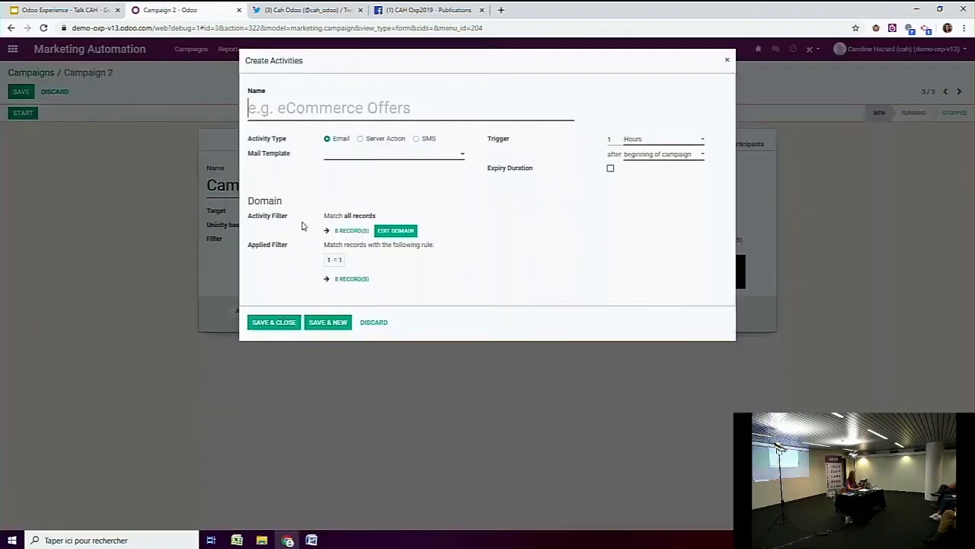
pyautogui.click(386, 107)
pyautogui.write('W')
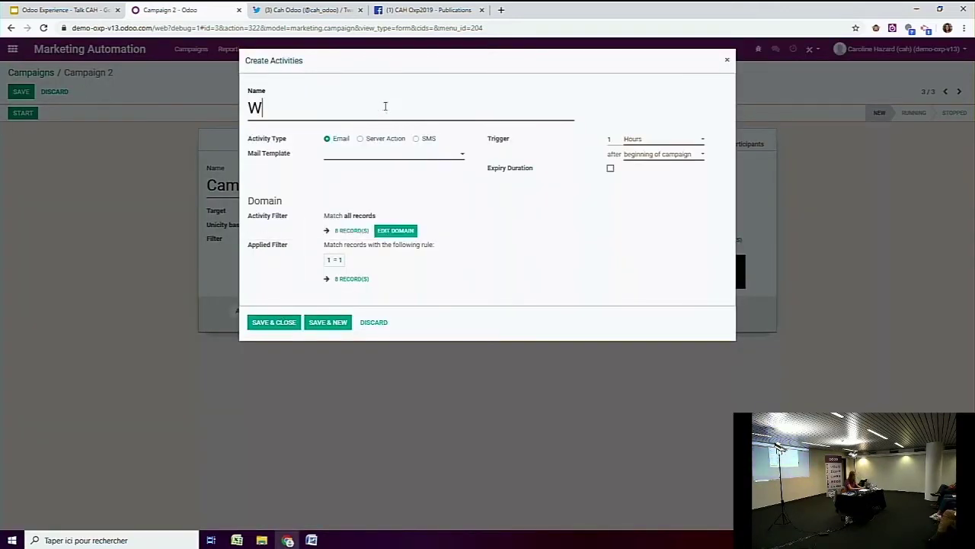
pyautogui.write('elcome e')
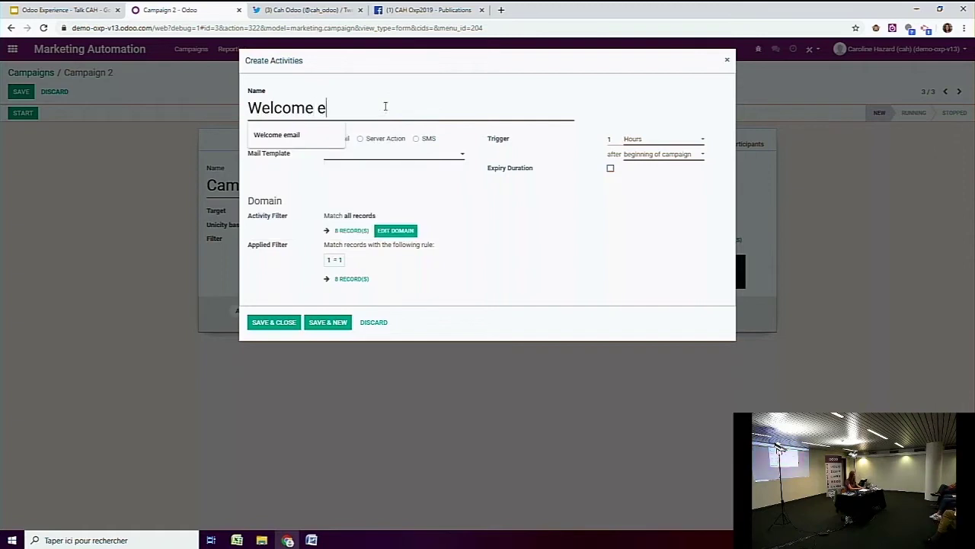
pyautogui.write('mail')
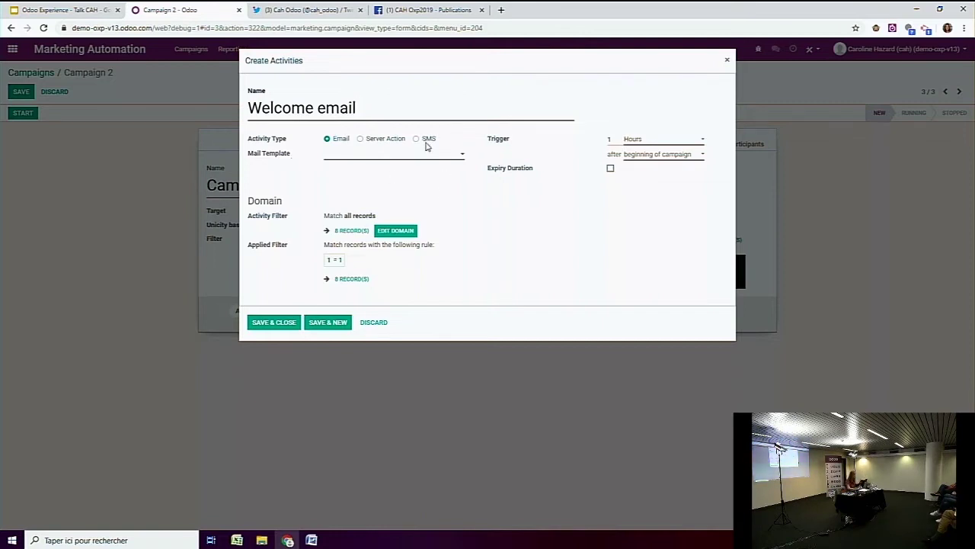
# Step: Create a new mail template for the activity, using the BOLD layout as its body
pyautogui.click(358, 152)
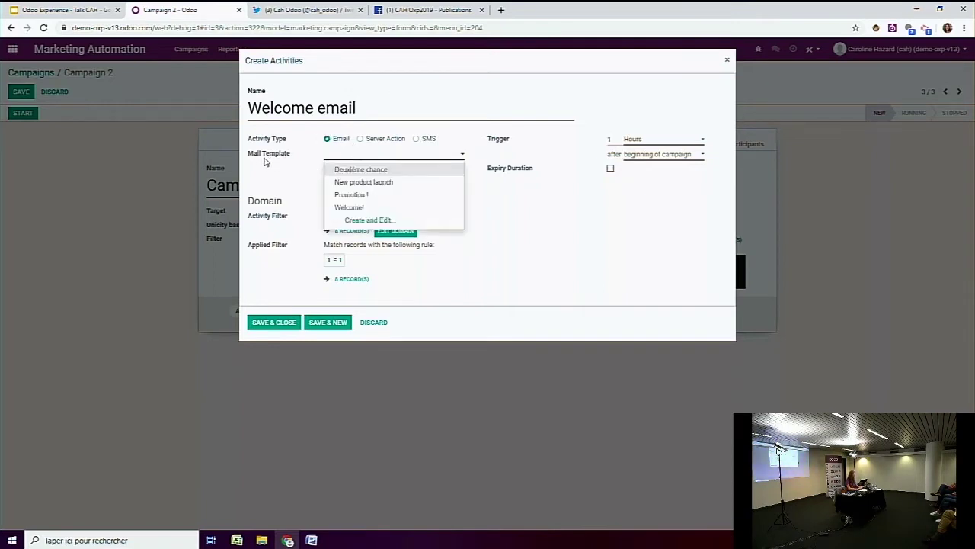
pyautogui.click(386, 221)
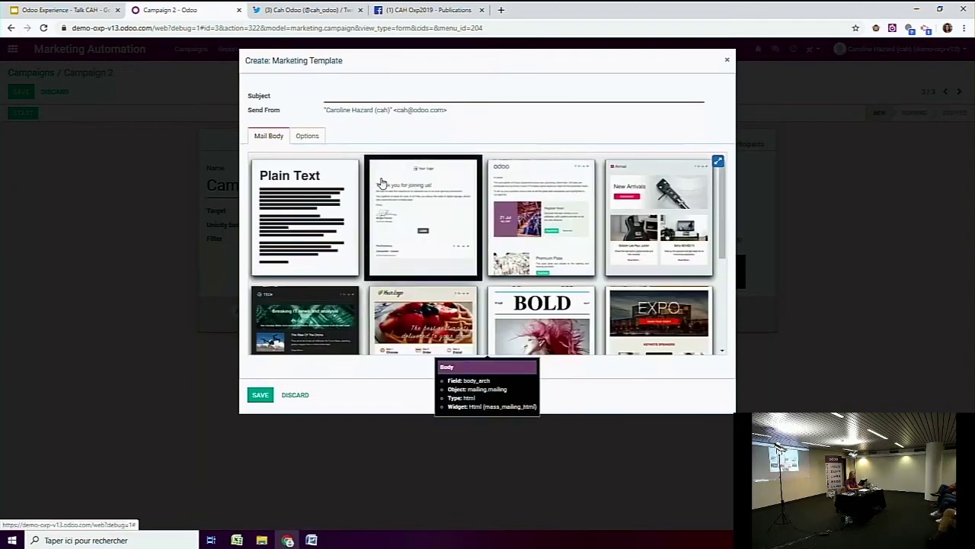
pyautogui.scroll(-3, 531, 200)
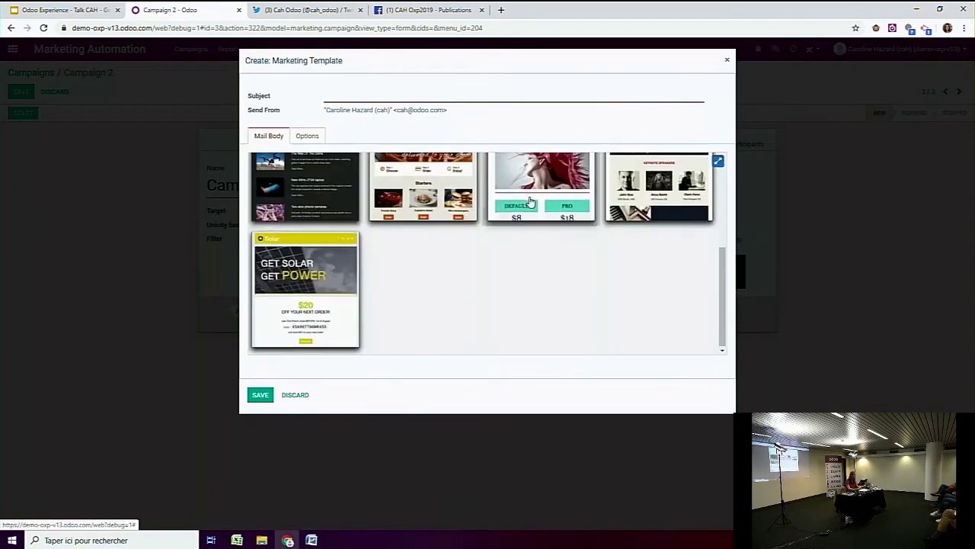
pyautogui.scroll(3, 531, 200)
pyautogui.click(560, 315)
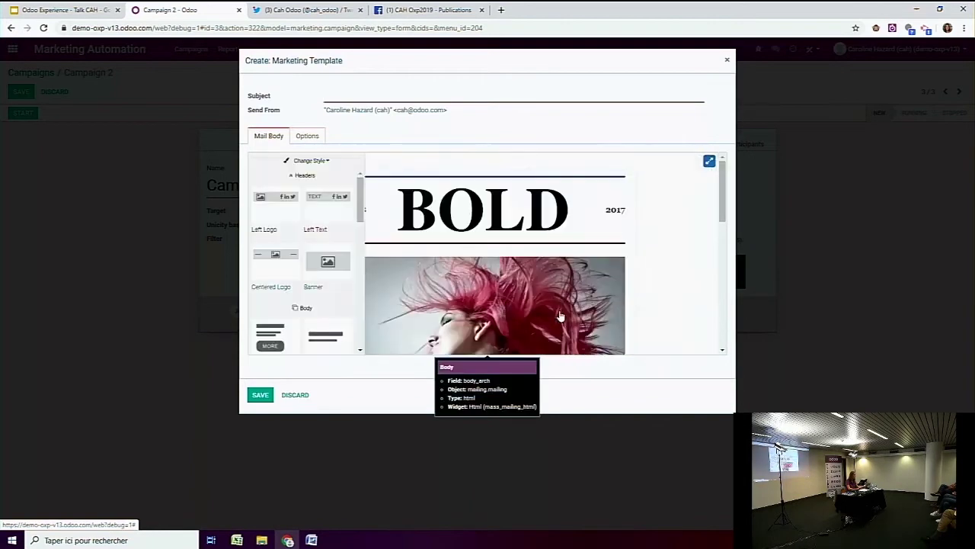
# Step: Examine the BOLD mail body at full screen along with its editing blocks and colour styles
pyautogui.click(710, 161)
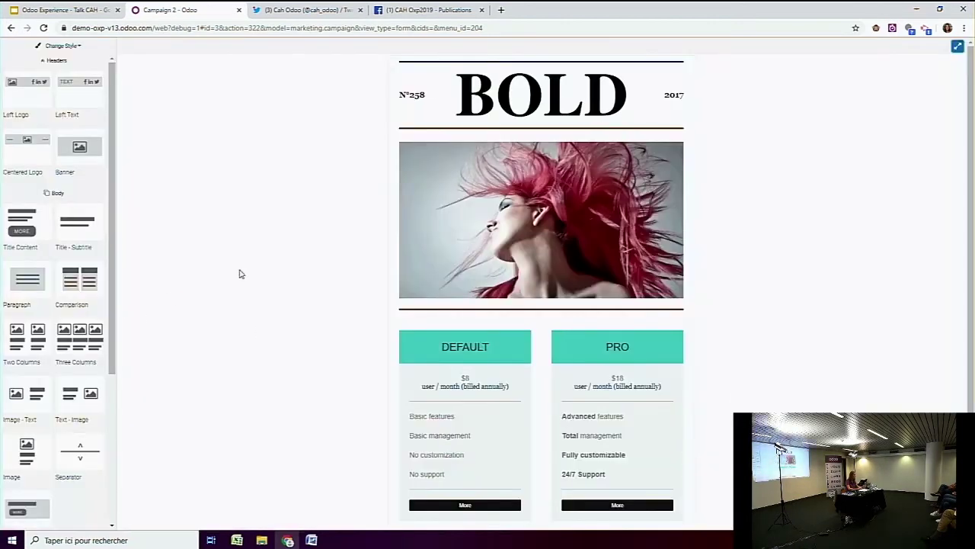
pyautogui.doubleClick(541, 95)
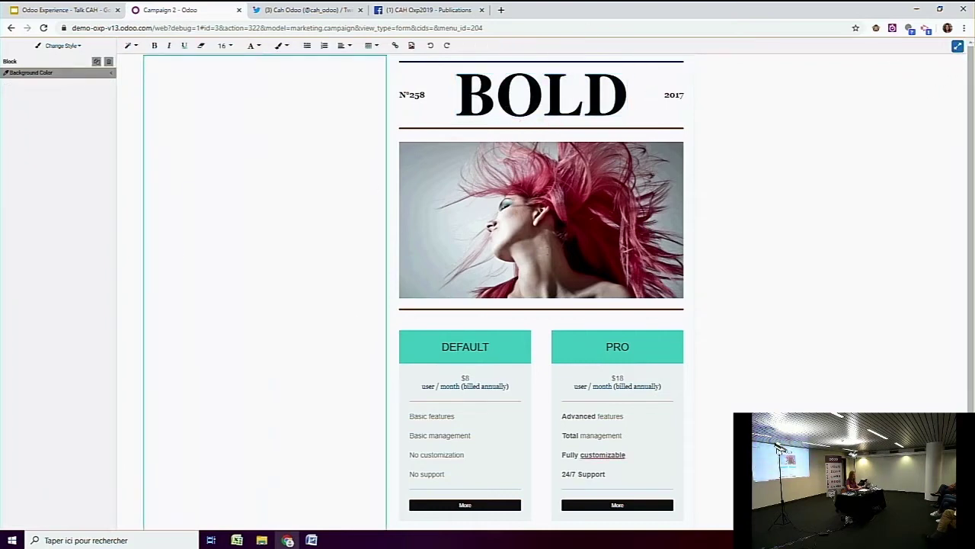
pyautogui.click(63, 47)
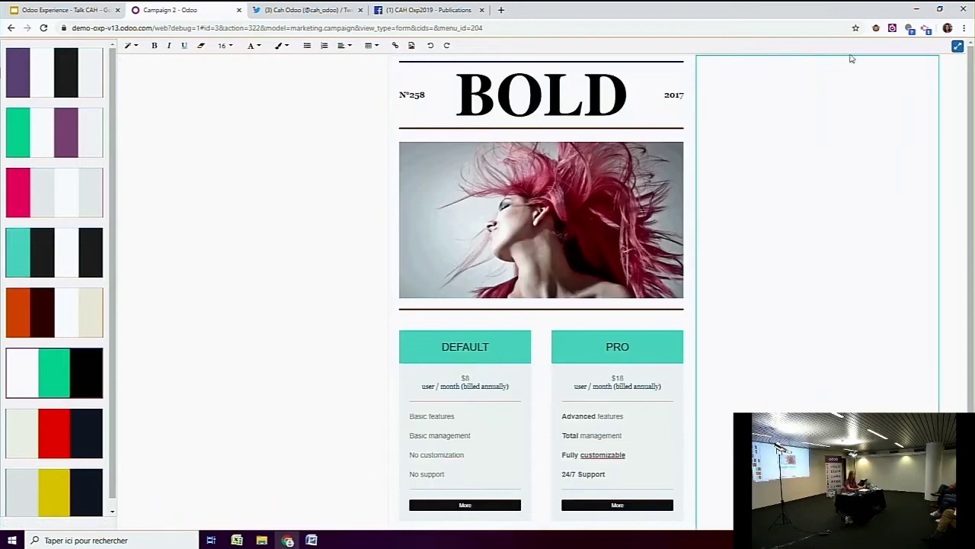
pyautogui.click(958, 47)
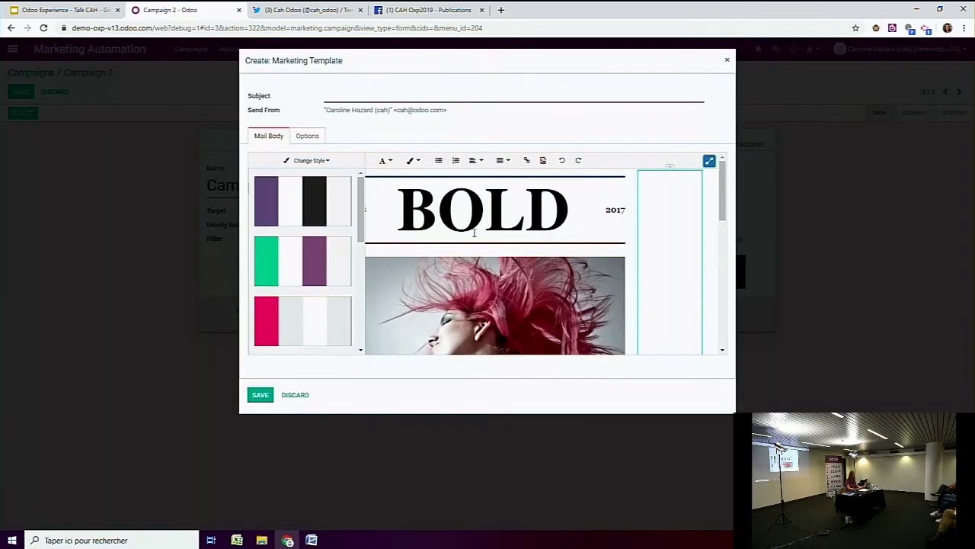
# Step: Set the mail template's subject to "Welcome" and save the template
pyautogui.click(373, 98)
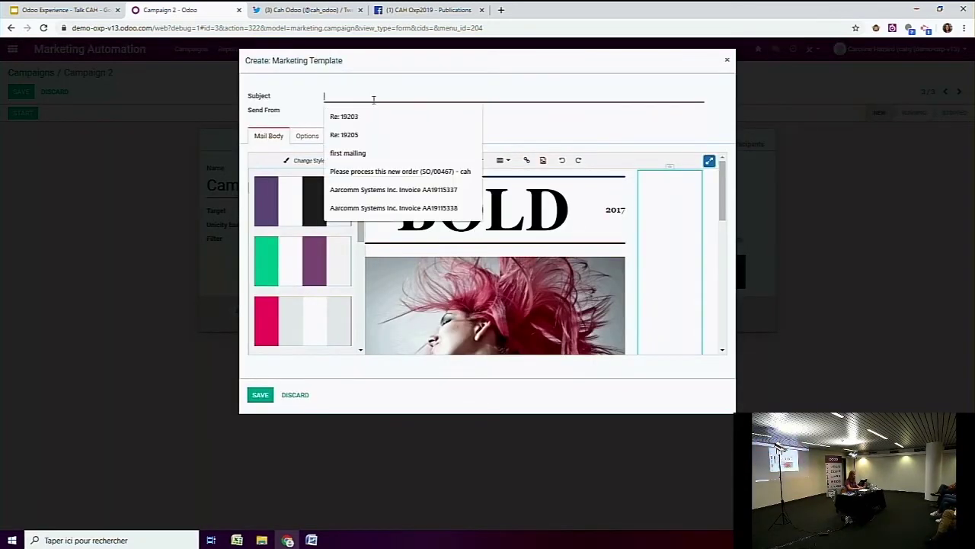
pyautogui.write('Welcome')
pyautogui.click(393, 85)
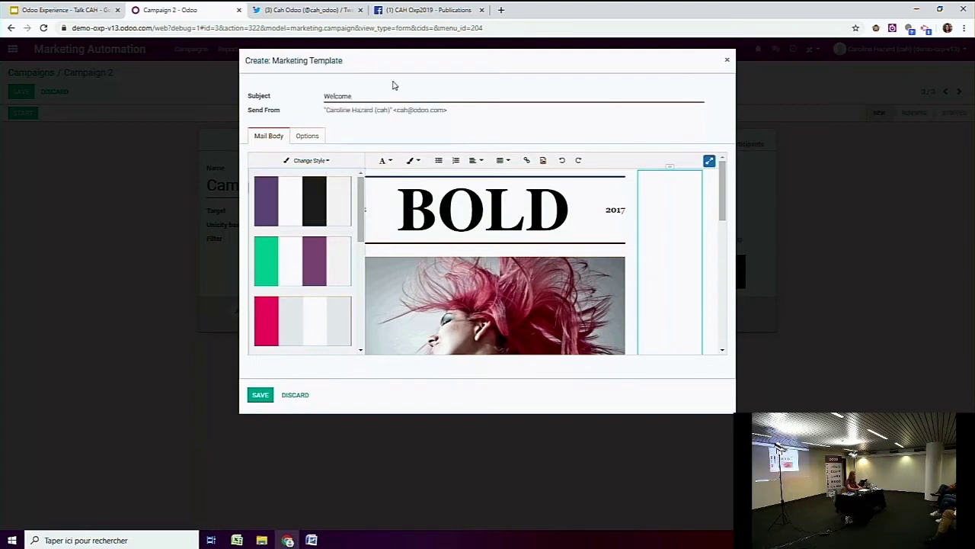
pyautogui.click(259, 395)
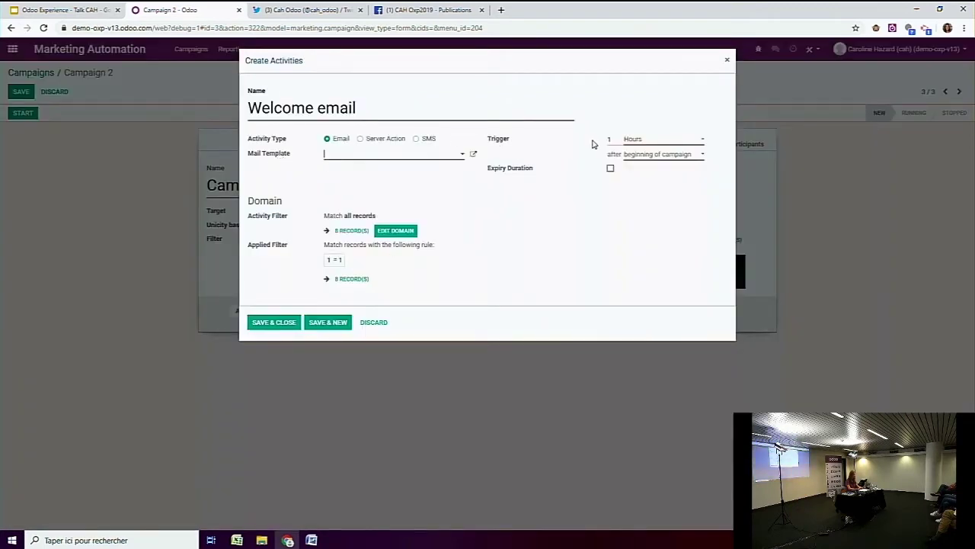
# Step: Save the Welcome email activity into the workflow and save the campaign
pyautogui.click(675, 164)
pyautogui.click(583, 207)
pyautogui.click(273, 322)
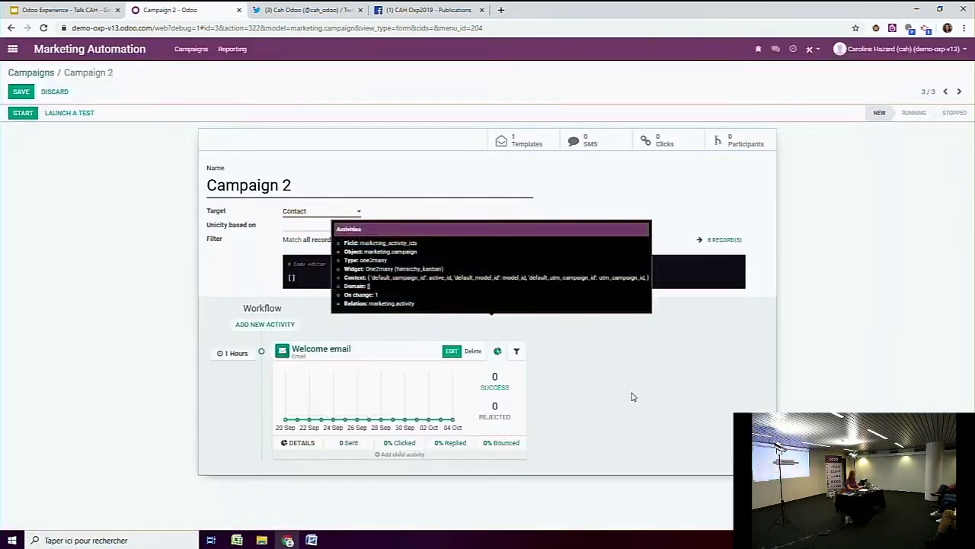
pyautogui.click(22, 93)
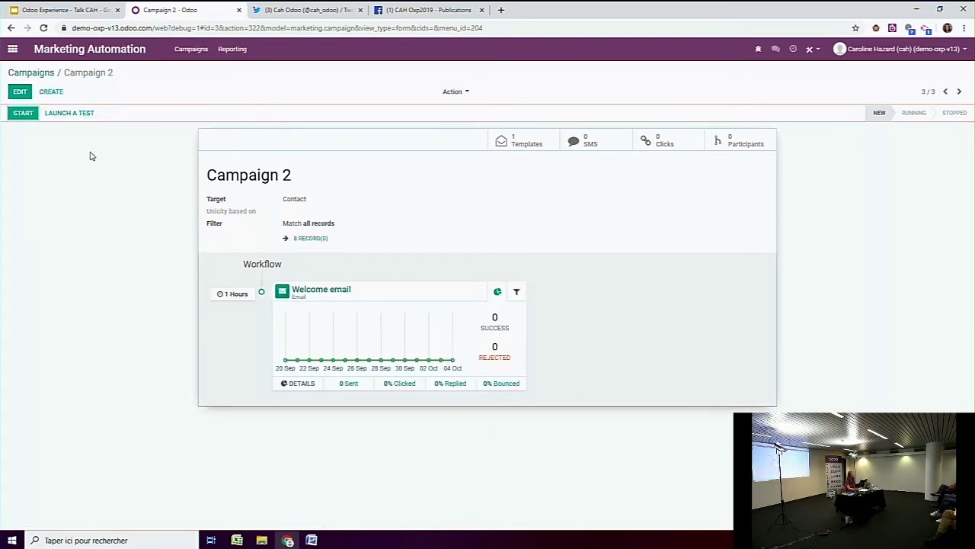
# Step: Add an SMS child activity named "SMS" to the Welcome email, triggered by a mail bounce, using the "Hello!" template
pyautogui.click(18, 95)
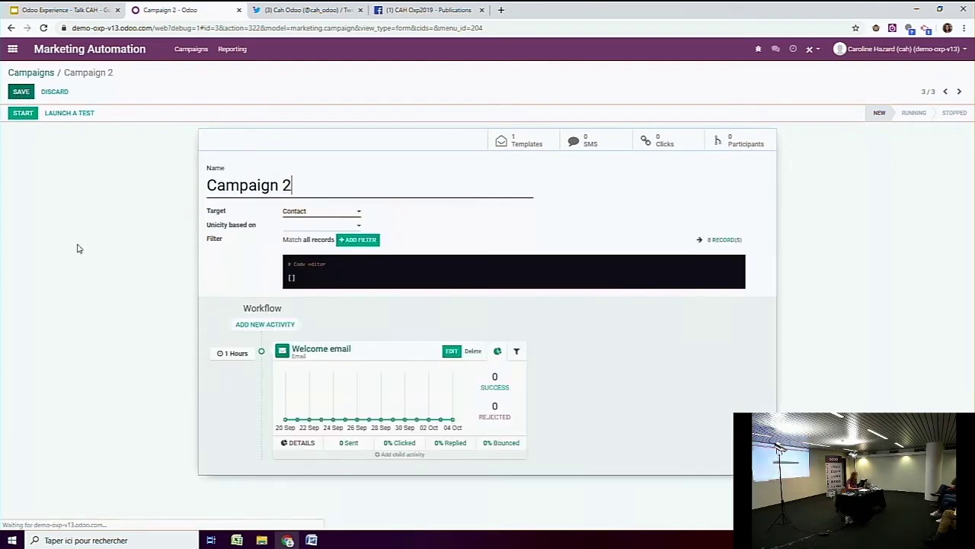
pyautogui.moveTo(393, 455)
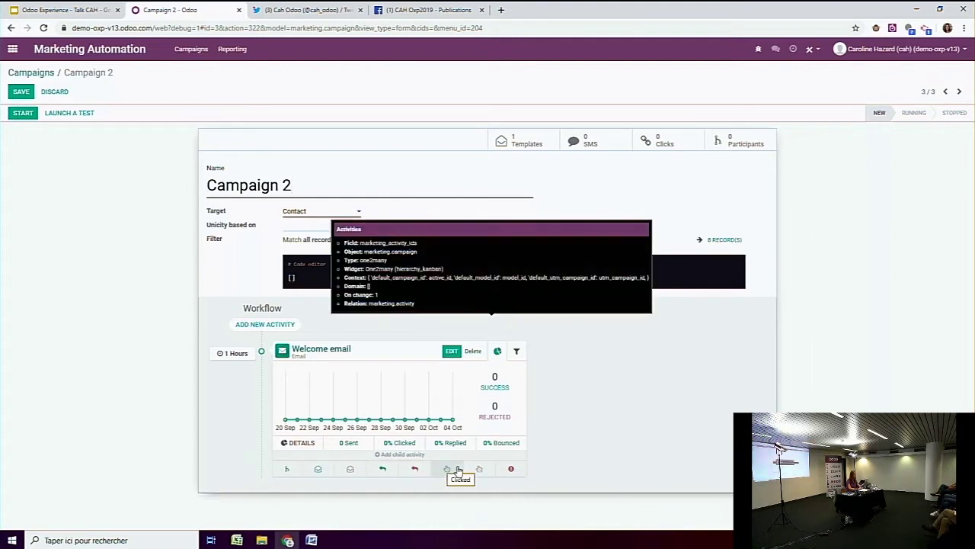
pyautogui.click(510, 469)
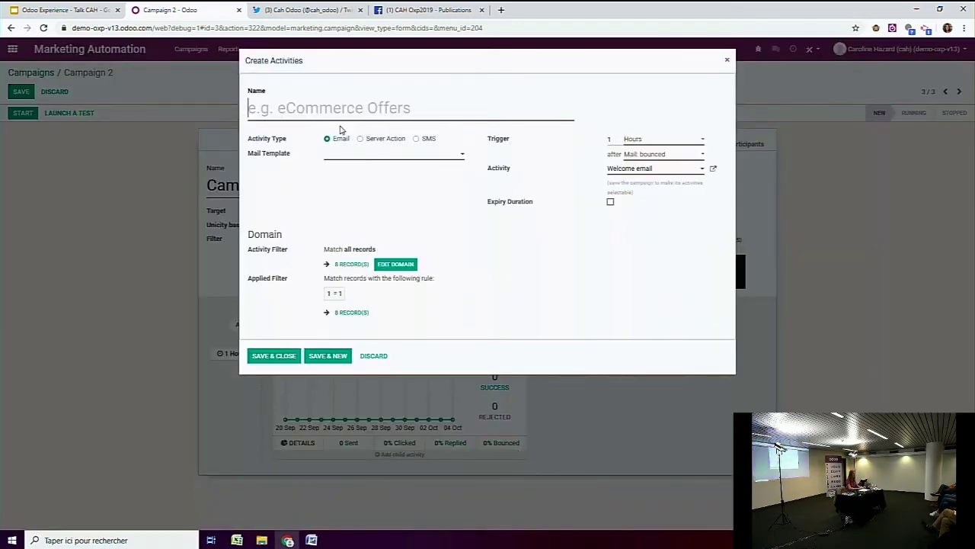
pyautogui.write('SMS')
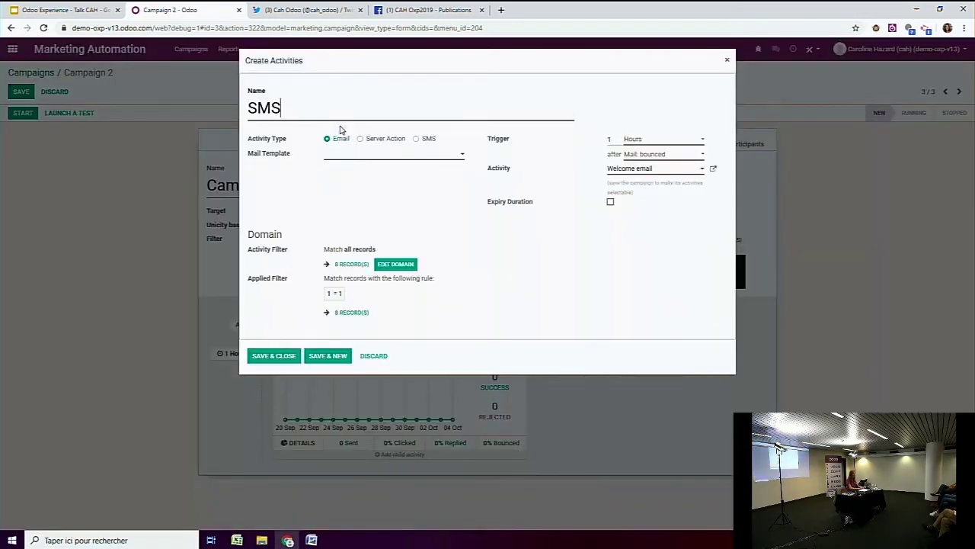
pyautogui.click(417, 139)
pyautogui.click(419, 155)
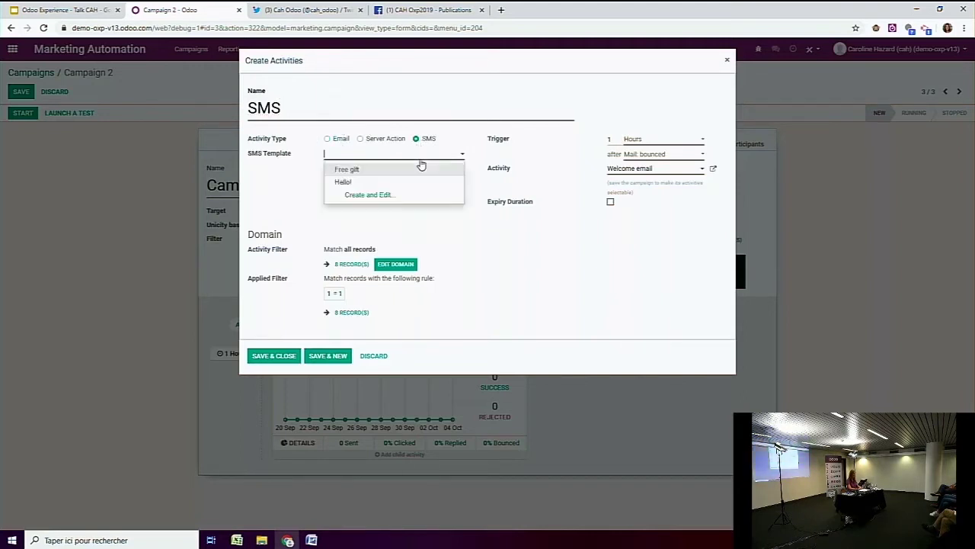
pyautogui.click(373, 183)
# Step: Open the selected SMS template, review its message text and save it
pyautogui.click(473, 154)
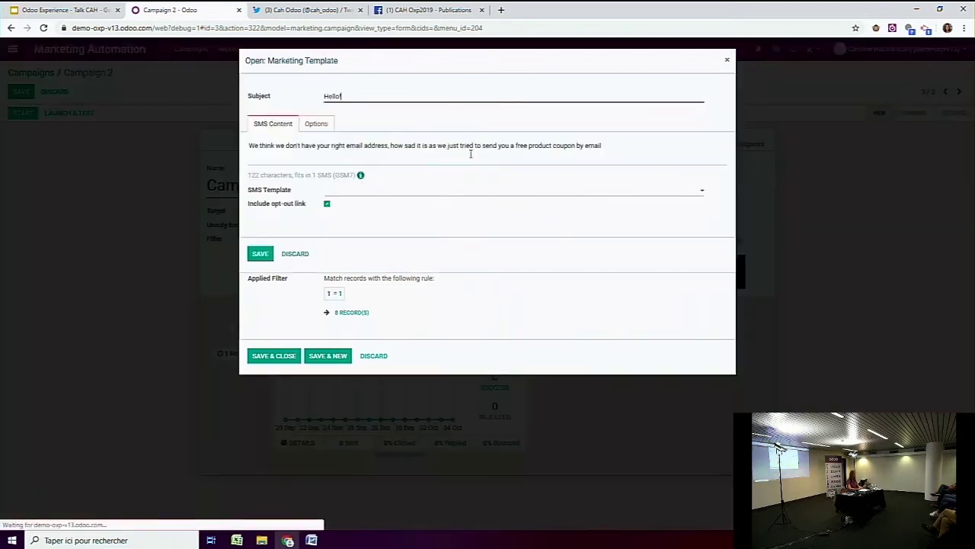
pyautogui.moveTo(260, 149); pyautogui.dragTo(311, 155)
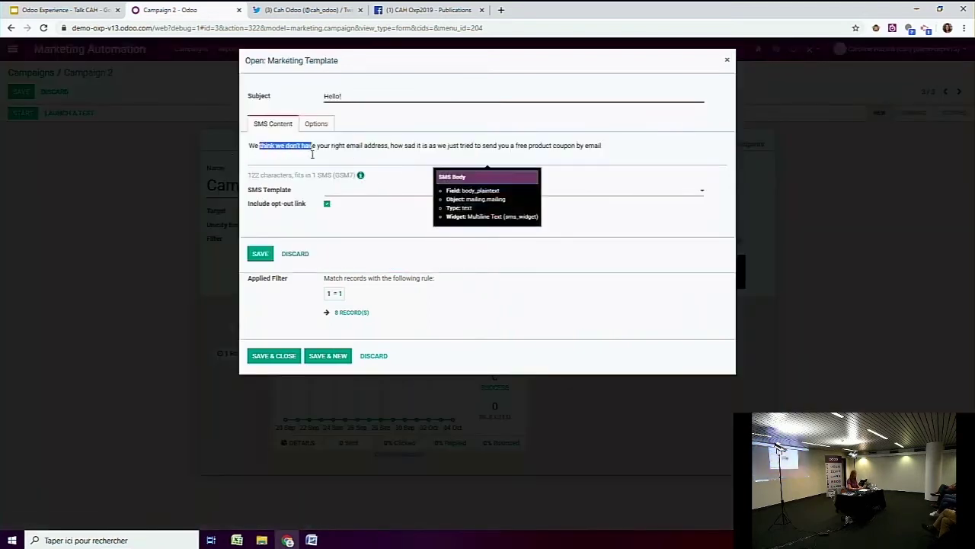
pyautogui.click(312, 155)
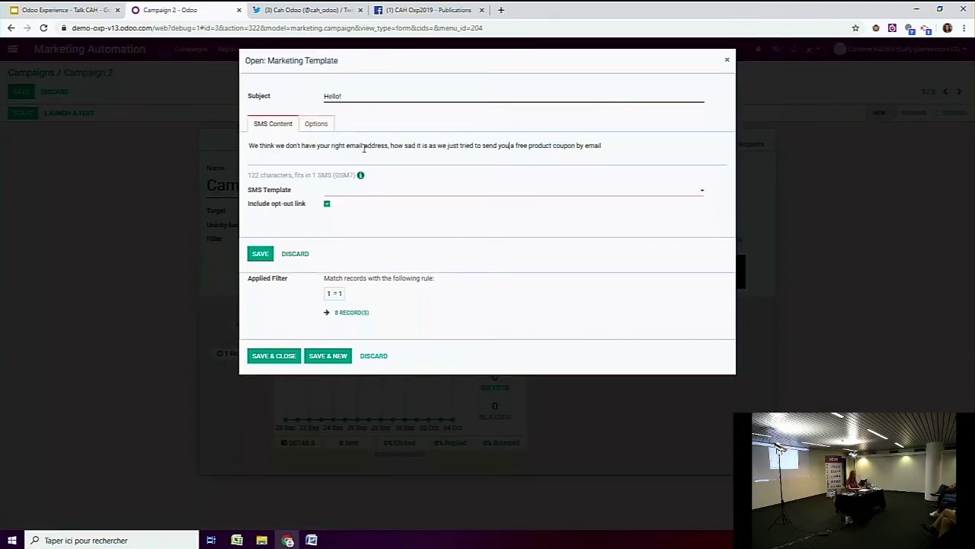
pyautogui.click(259, 253)
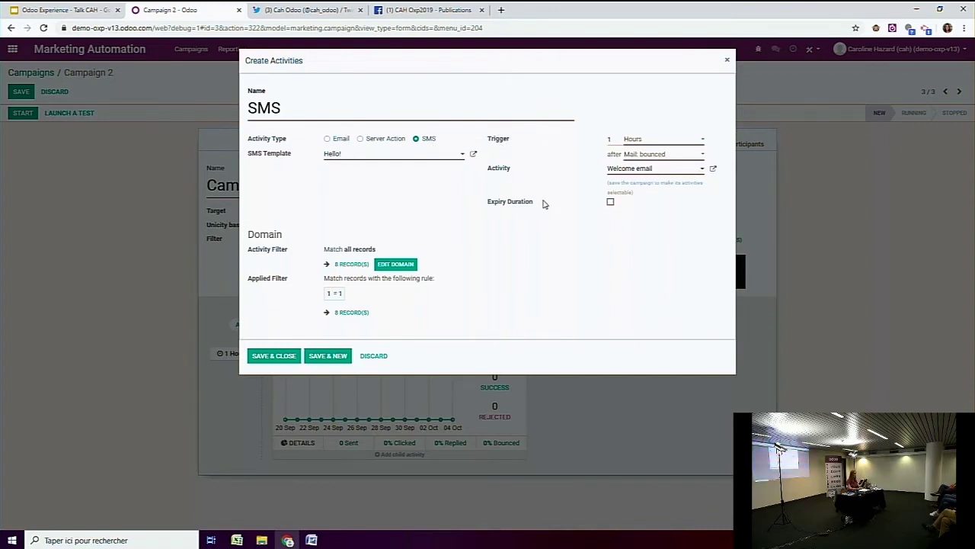
# Step: Save the SMS activity into the workflow and save the campaign
pyautogui.click(268, 356)
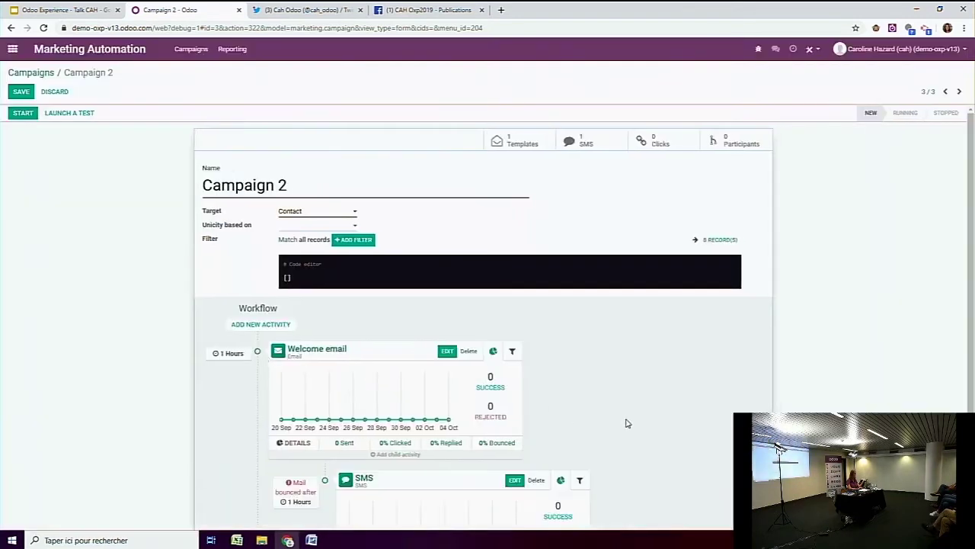
pyautogui.scroll(-2, 627, 423)
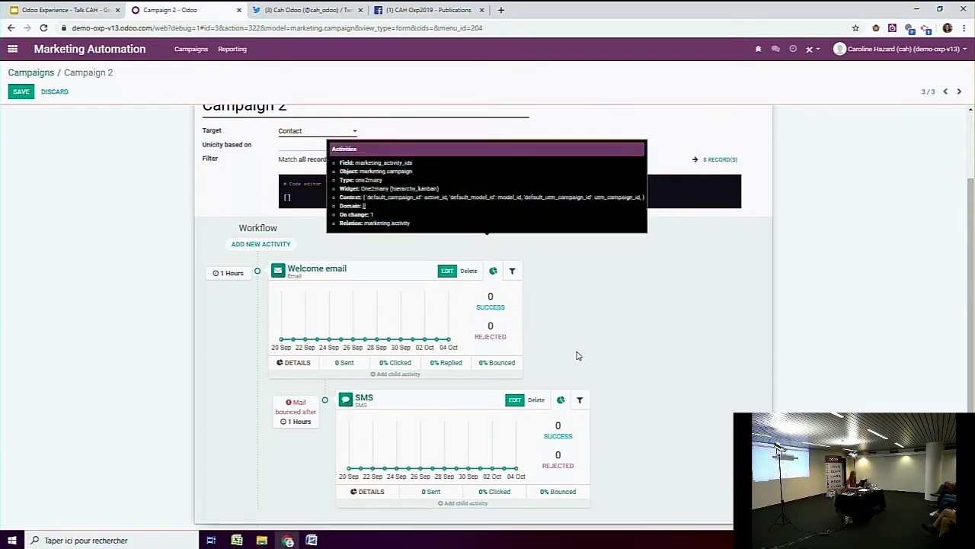
pyautogui.click(21, 98)
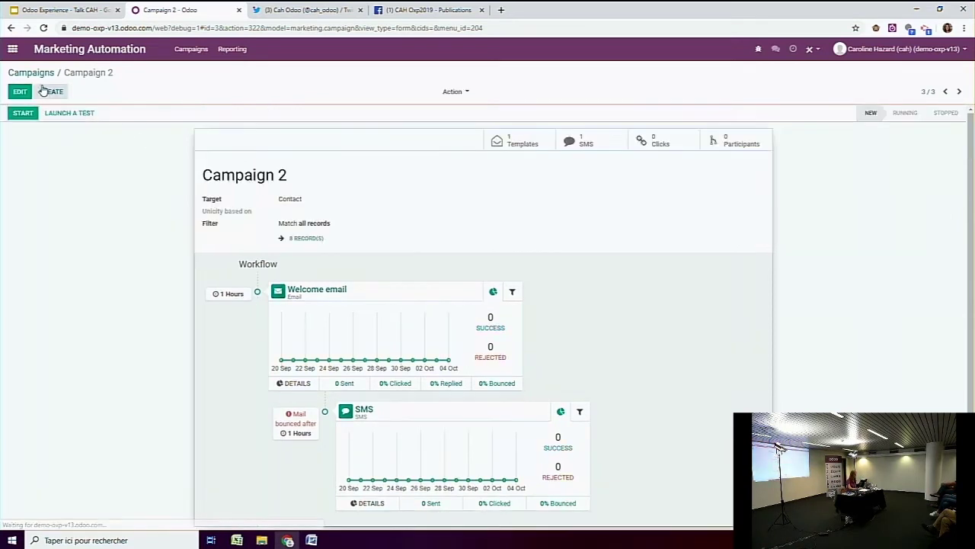
# Step: Review the First Campaign's workflow activities and their sending statistics, and return to the campaigns overview
pyautogui.click(31, 74)
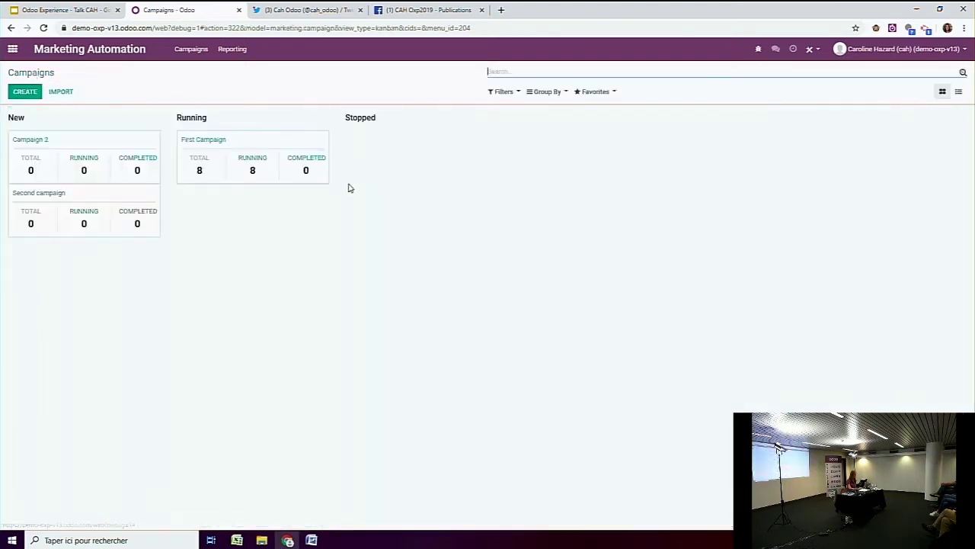
pyautogui.click(282, 147)
pyautogui.scroll(-4, 562, 267)
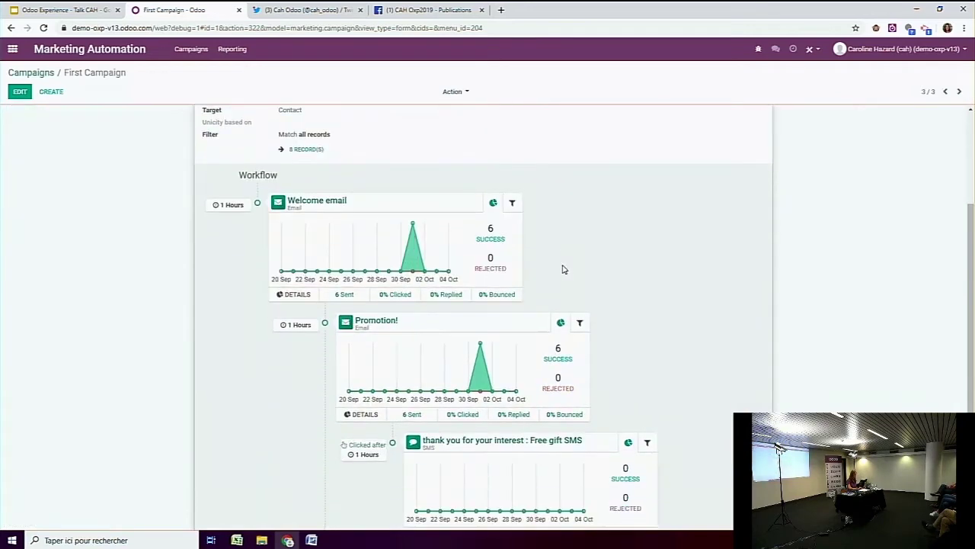
pyautogui.scroll(3, 564, 269)
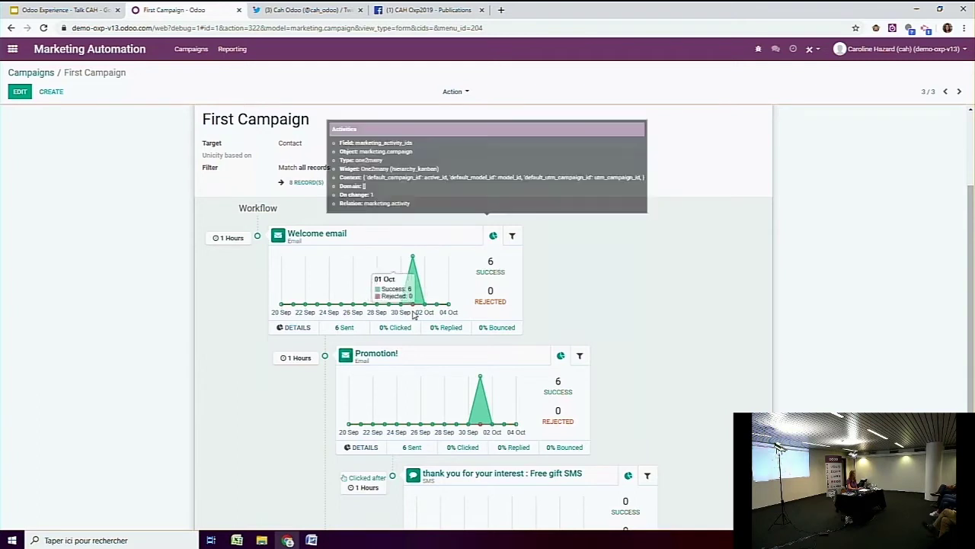
pyautogui.scroll(-2, 554, 316)
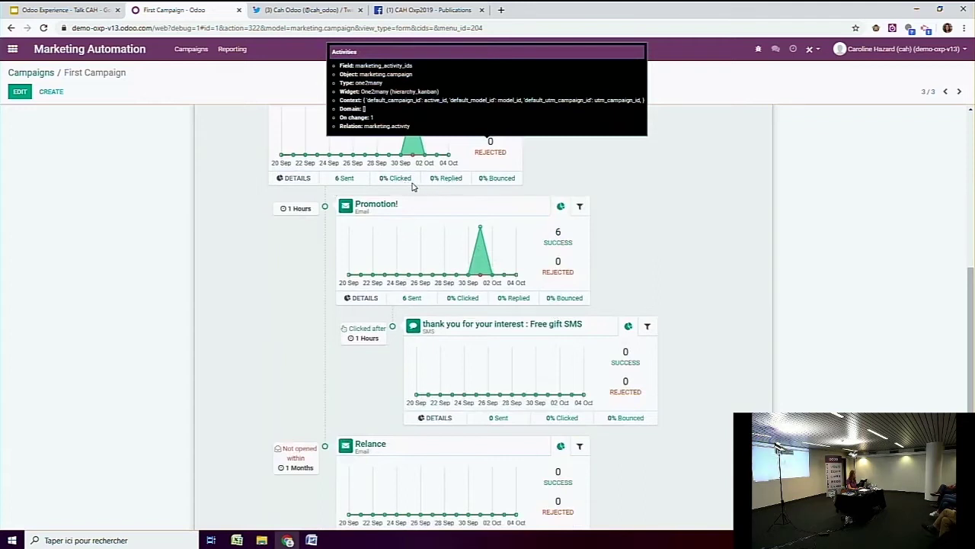
pyautogui.scroll(-1, 622, 217)
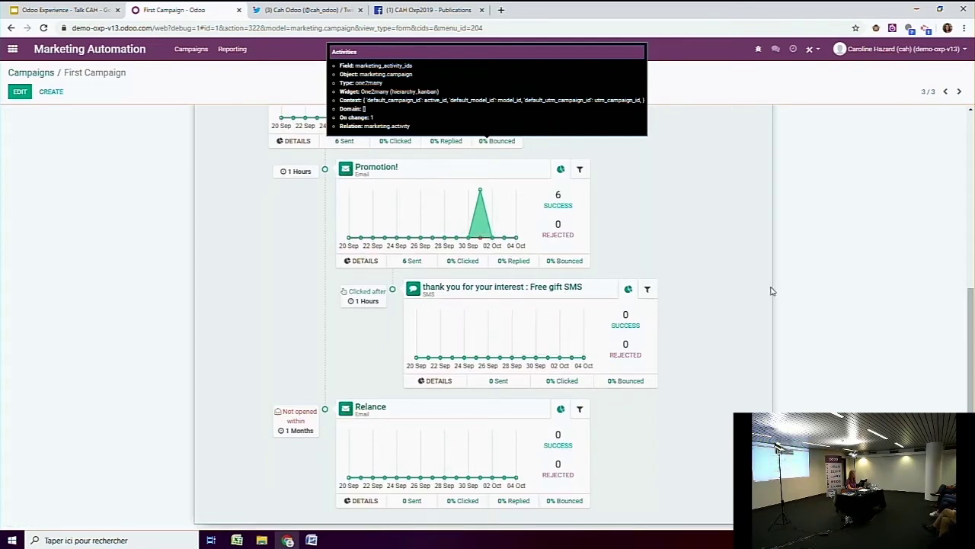
pyautogui.scroll(8, 771, 290)
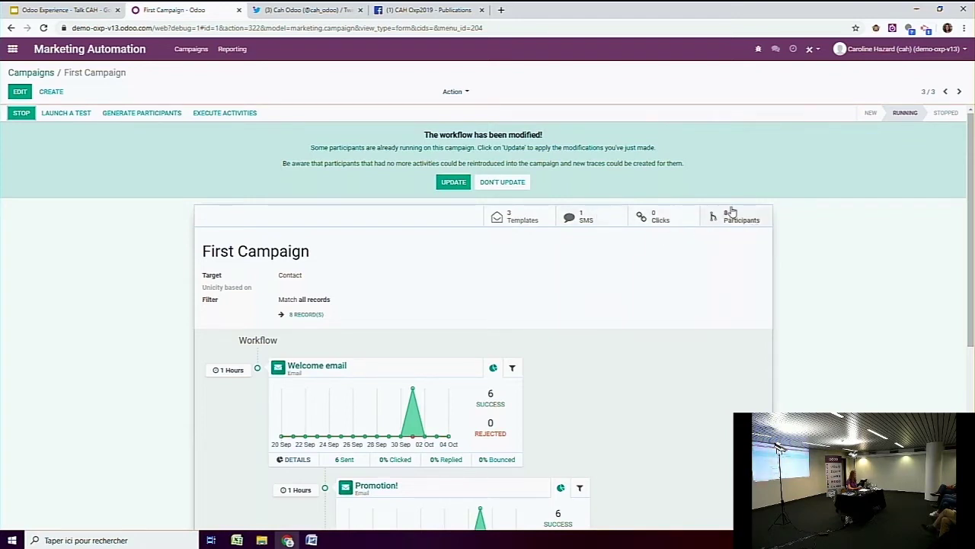
pyautogui.click(35, 75)
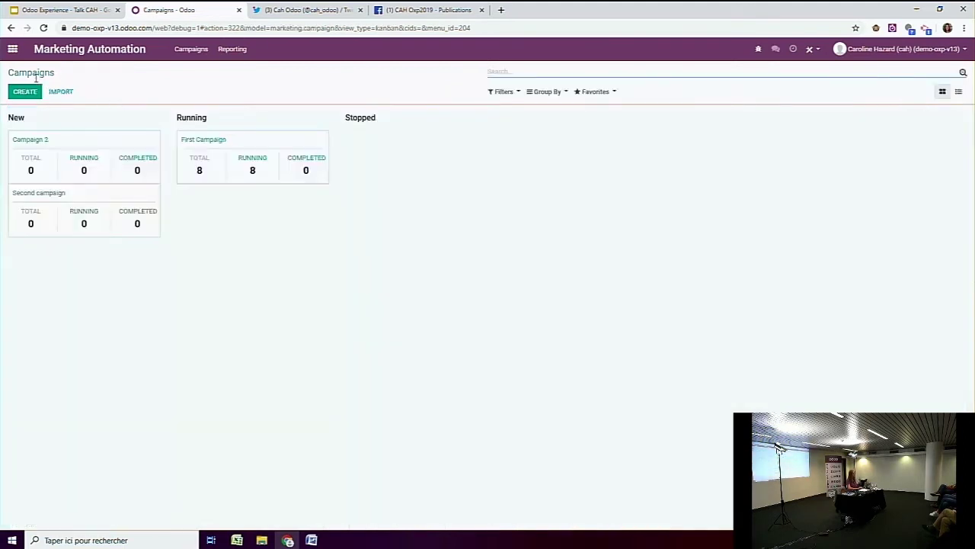
# Step: Switch to Google Slides and present the Social Marketing section through the campaign results slide, and exit at the Conclusion slide
pyautogui.hotkey('ctrl', 'pageup')
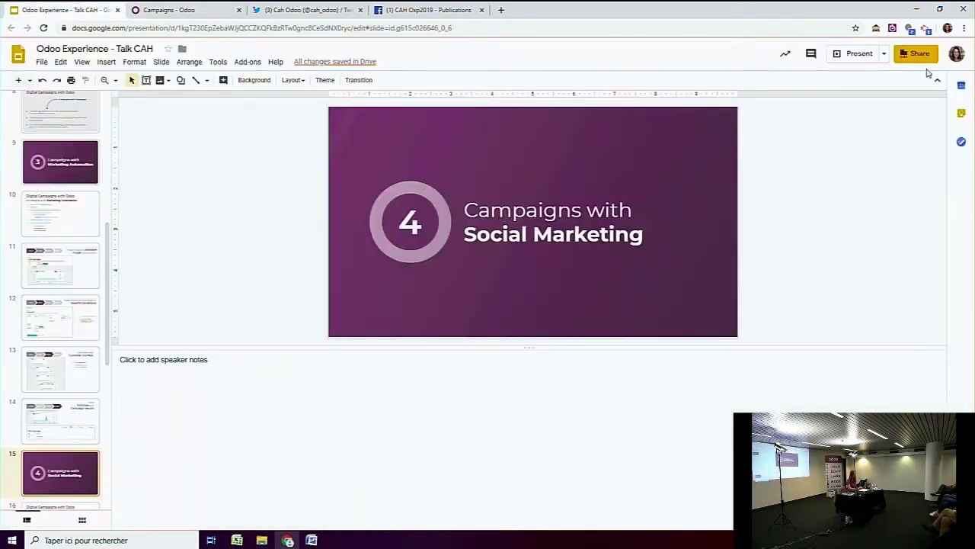
pyautogui.click(859, 60)
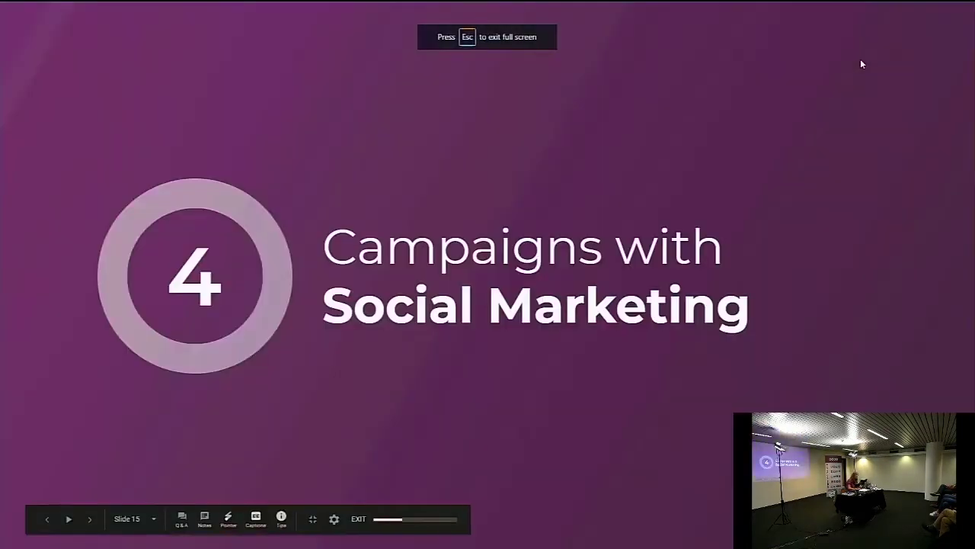
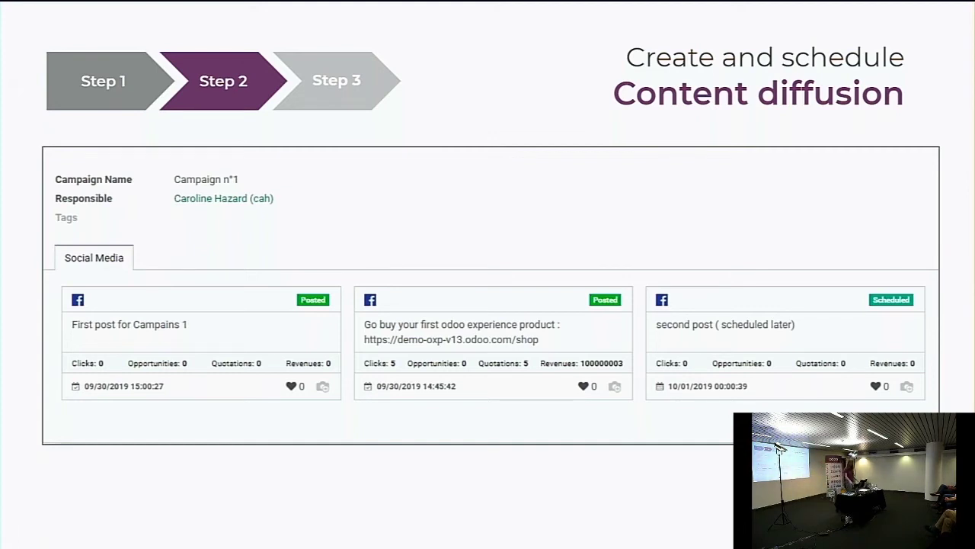
pyautogui.press('Right')
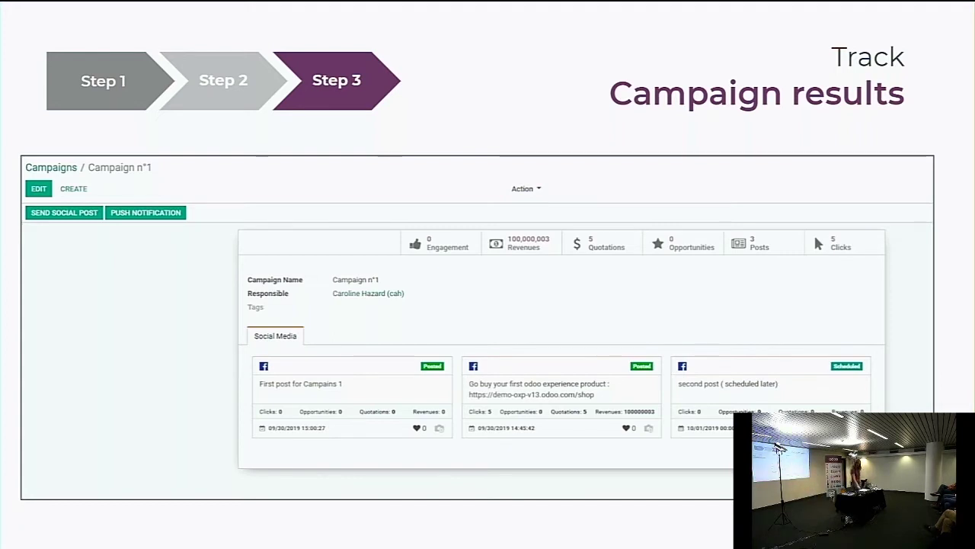
pyautogui.press('Right')
pyautogui.press('Escape')
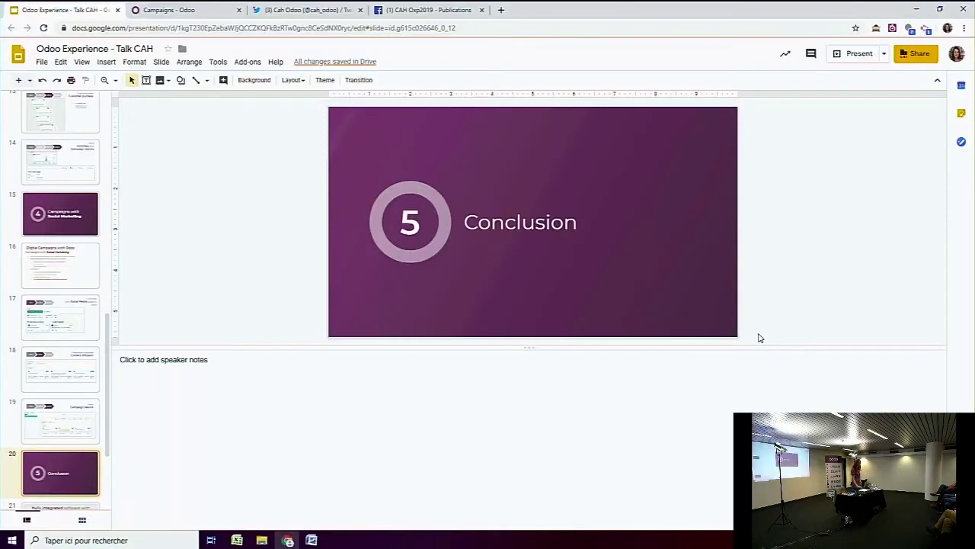
# Step: Switch back to Odoo, open the Social Marketing feed and check the accounts available for adding a stream
pyautogui.click(301, 9)
pyautogui.click(175, 9)
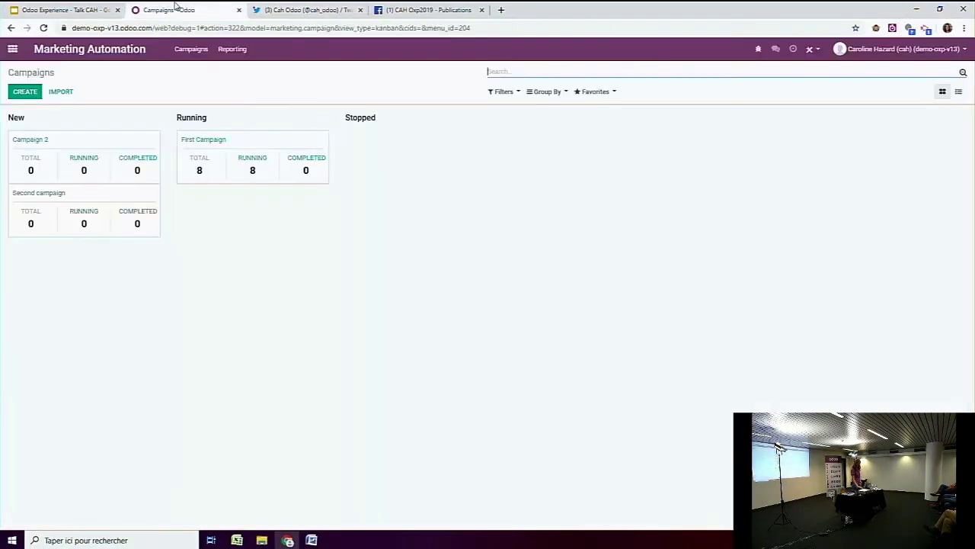
pyautogui.click(12, 51)
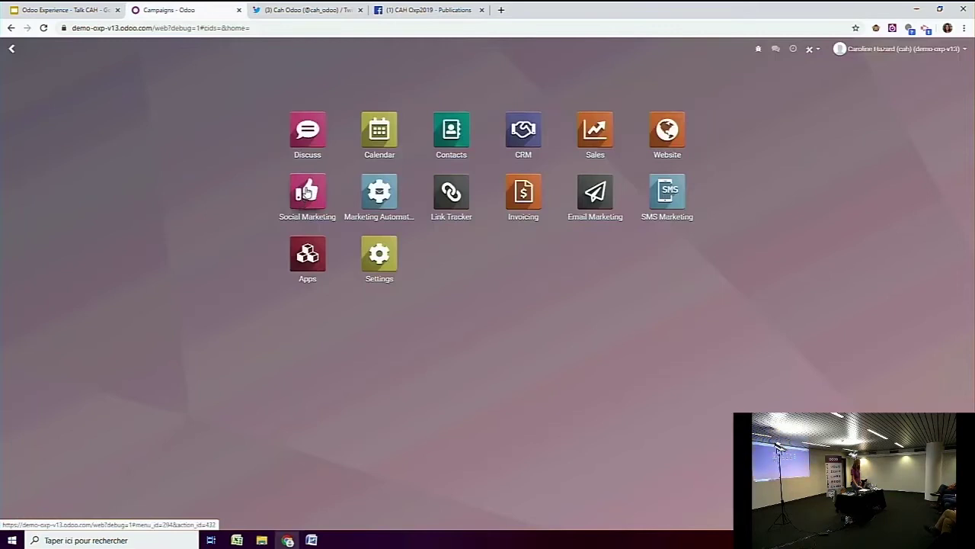
pyautogui.click(307, 195)
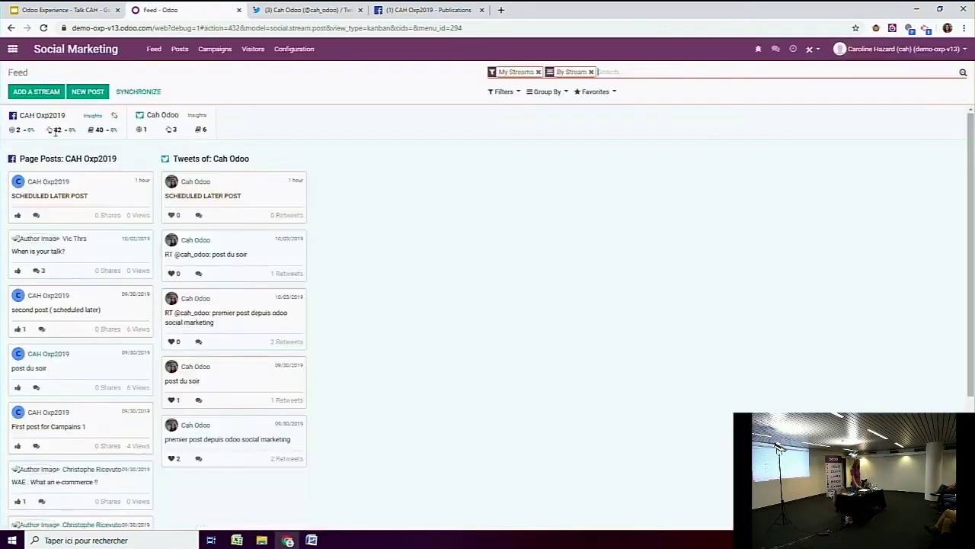
pyautogui.click(37, 92)
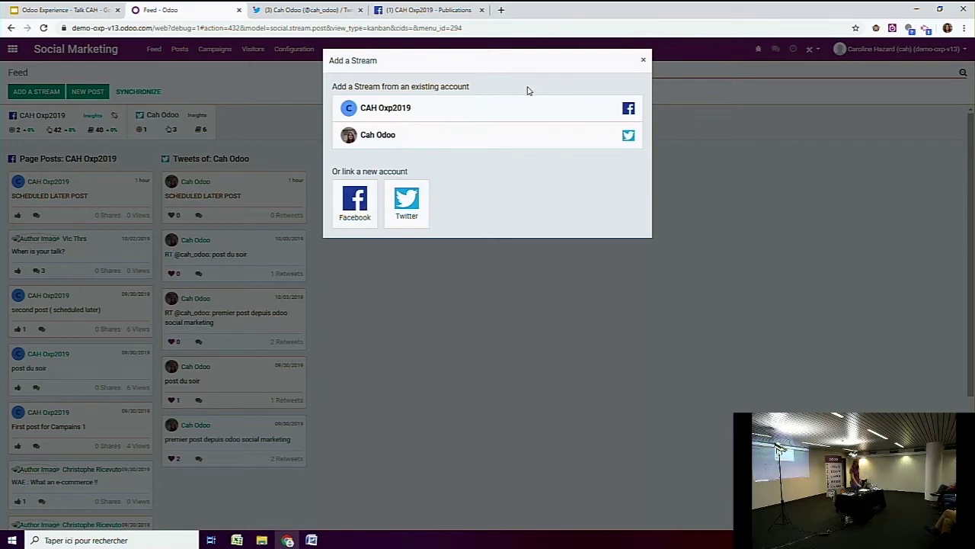
pyautogui.click(644, 61)
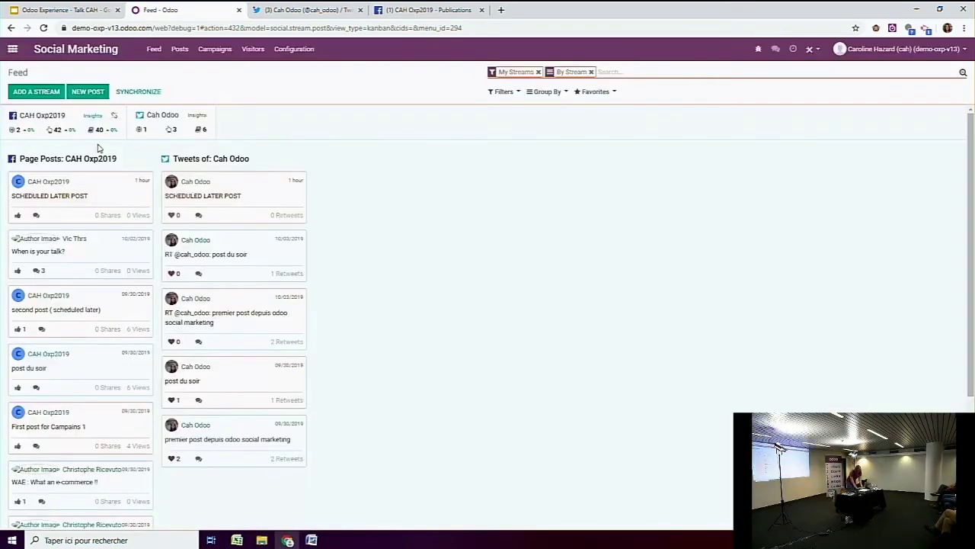
# Step: View the Facebook page's insights from the feed and return to the Odoo feed
pyautogui.scroll(-1, 97, 147)
pyautogui.hotkey('ctrl', '+')
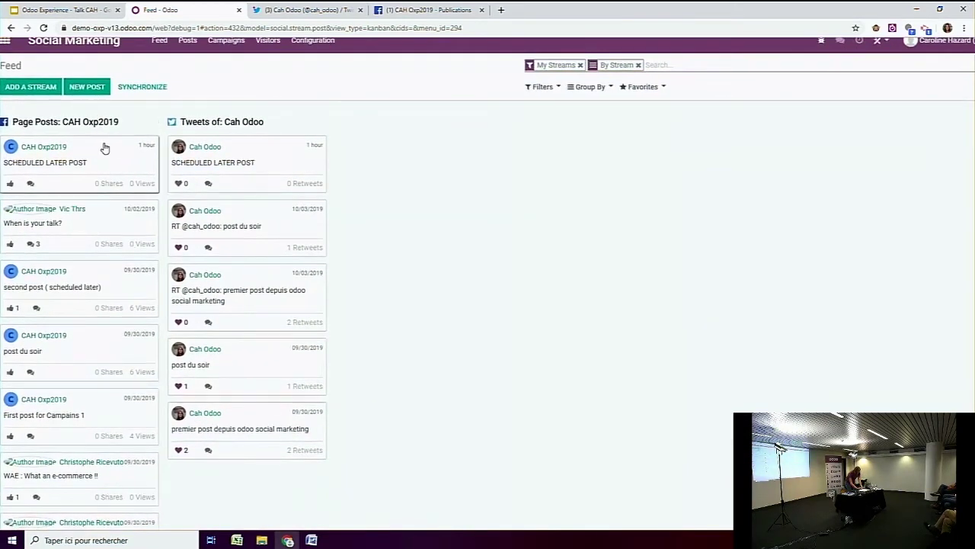
pyautogui.scroll(1, 107, 150)
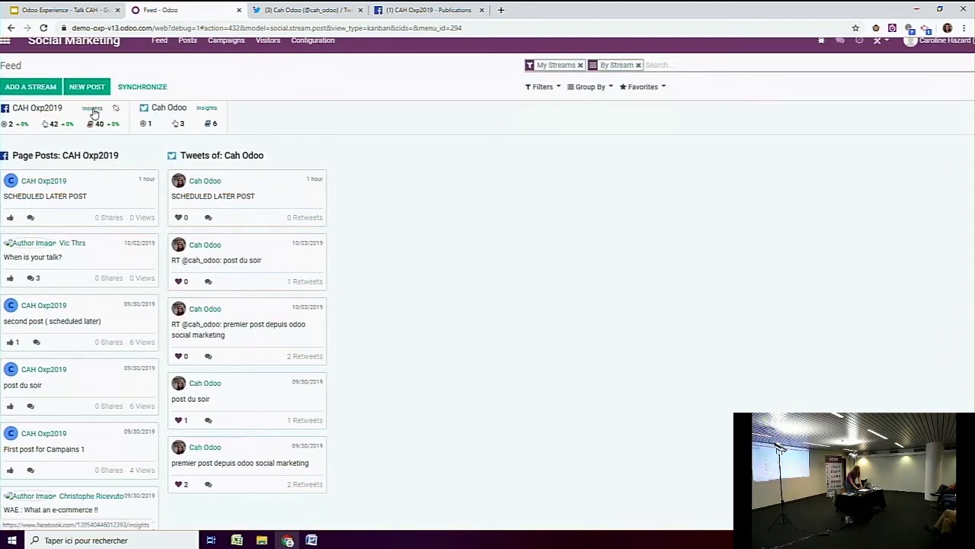
pyautogui.click(92, 109)
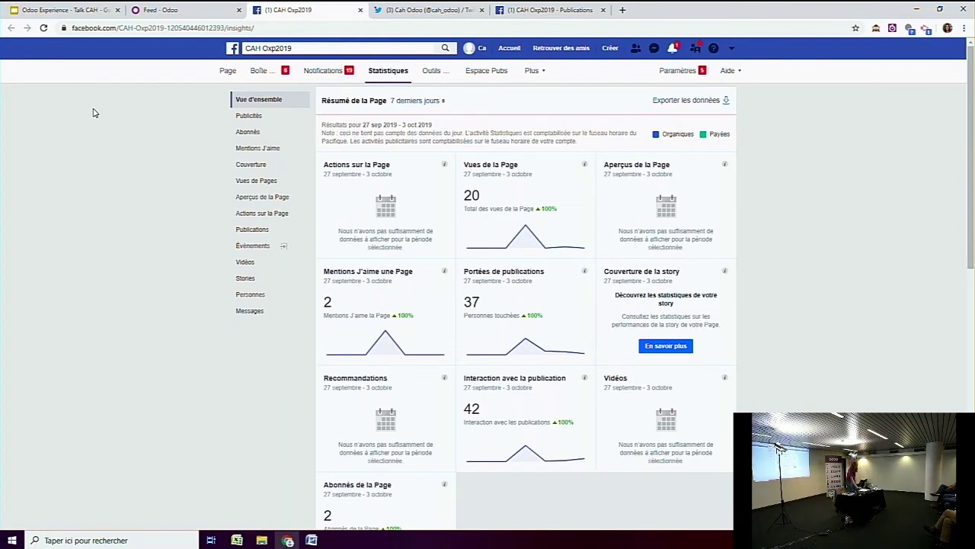
pyautogui.click(164, 10)
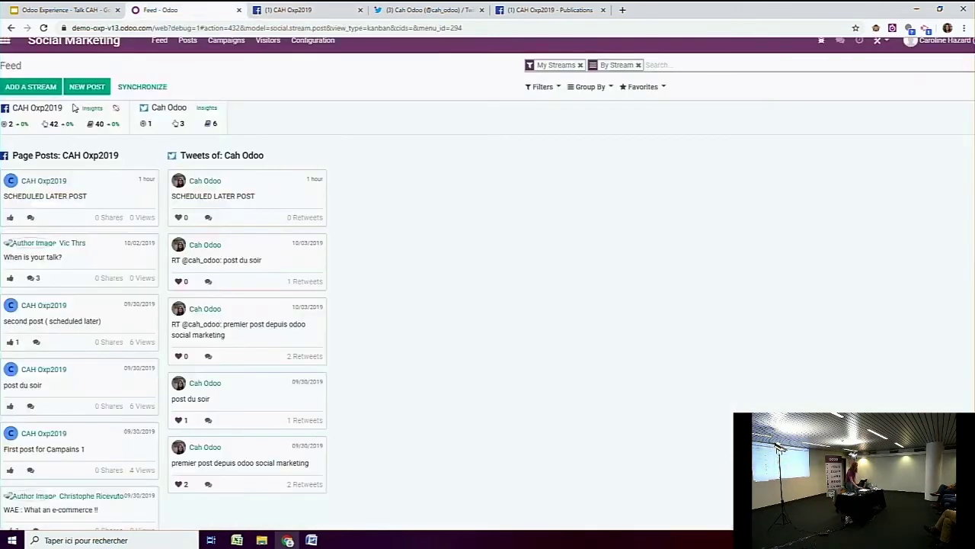
# Step: Look through the Facebook page posts and the tweets in the feed
pyautogui.hscroll(-1, 136, 151)
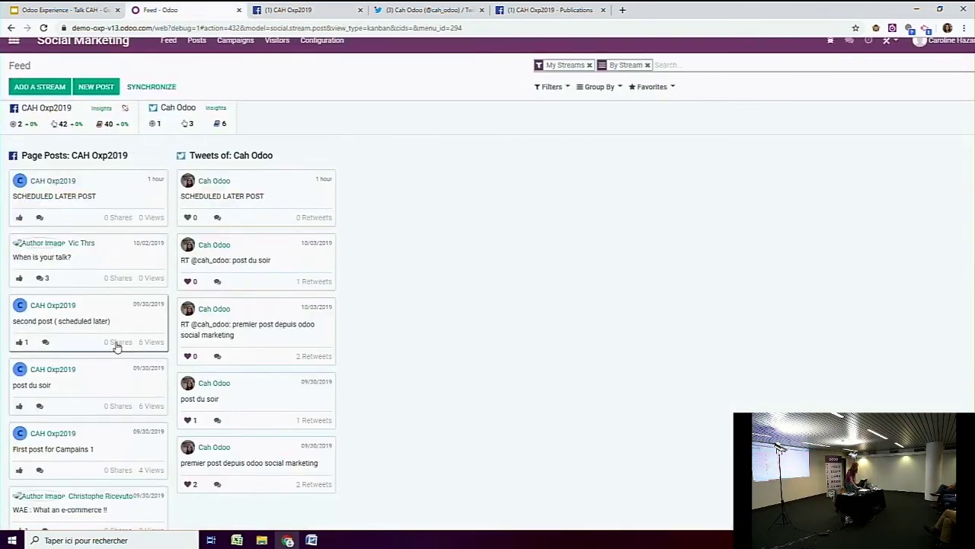
pyautogui.scroll(-2, 225, 203)
pyautogui.scroll(1, 225, 205)
pyautogui.scroll(1, 224, 205)
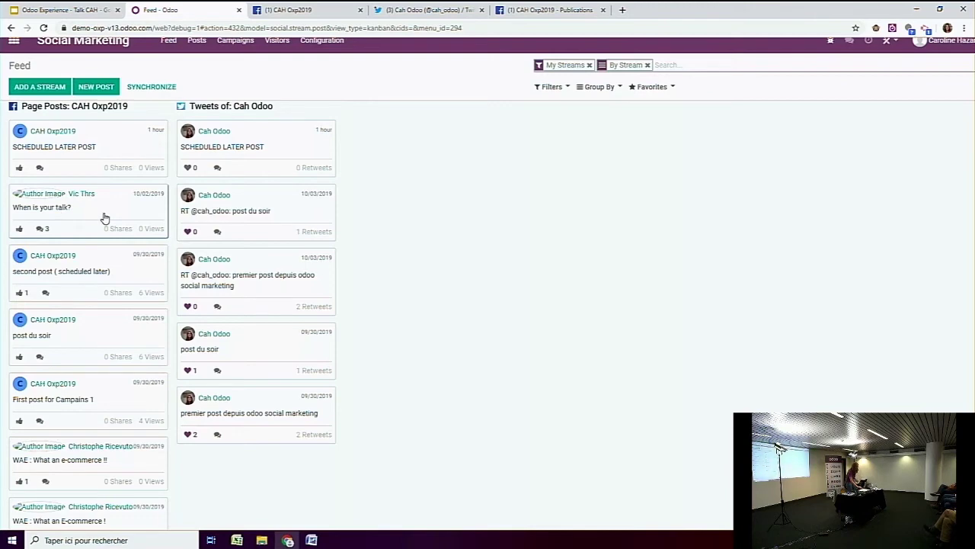
# Step: Switch to the CAH Oxp2019 page on Facebook, look through its publications and visitor posts, and return to the Odoo feed
pyautogui.click(308, 9)
pyautogui.click(549, 10)
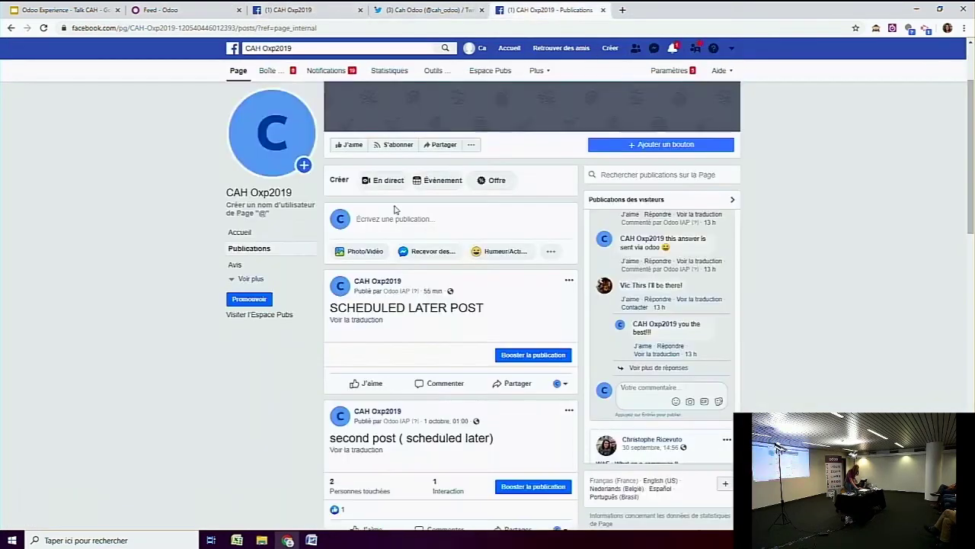
pyautogui.scroll(-10, 457, 343)
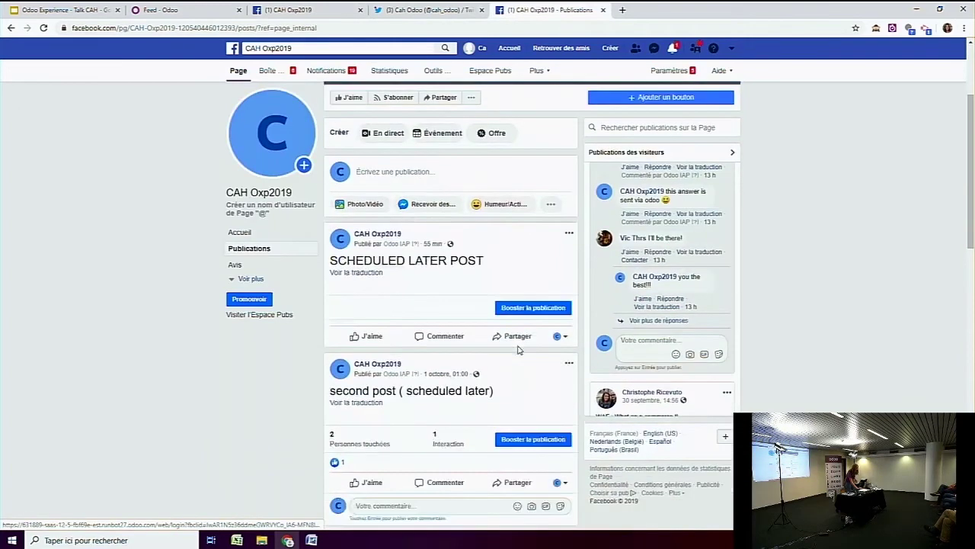
pyautogui.scroll(3, 701, 228)
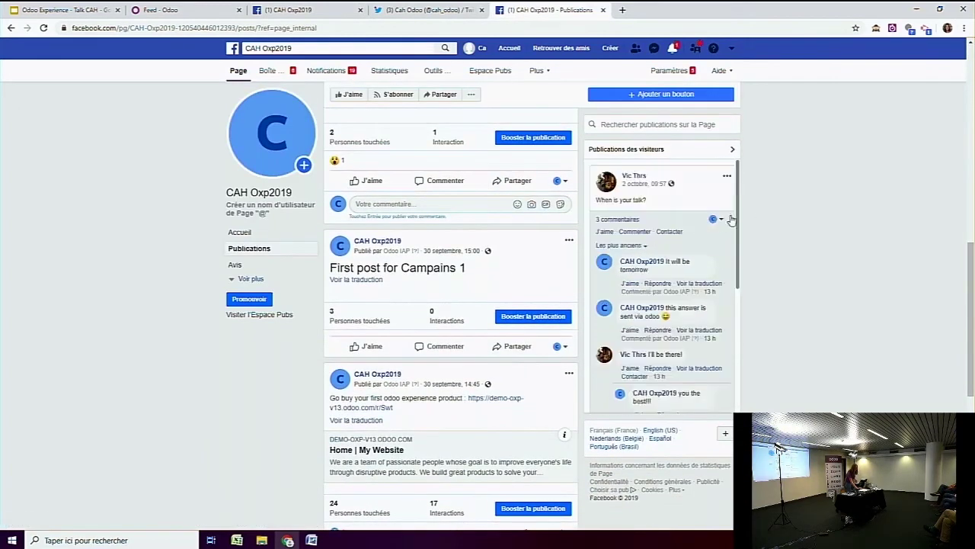
pyautogui.click(160, 10)
pyautogui.scroll(1, 160, 97)
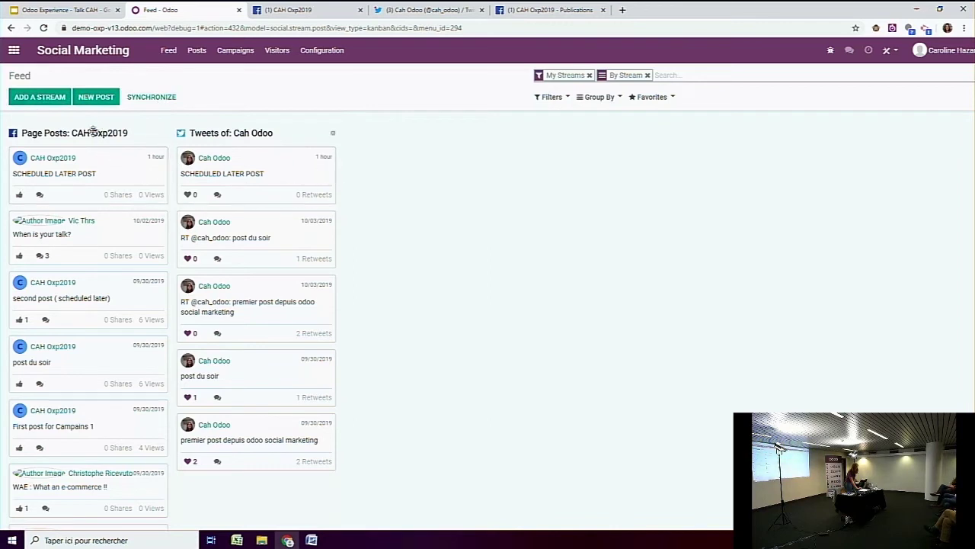
# Step: Create a new campaign named "campaign social" in Social Marketing and save it
pyautogui.click(240, 48)
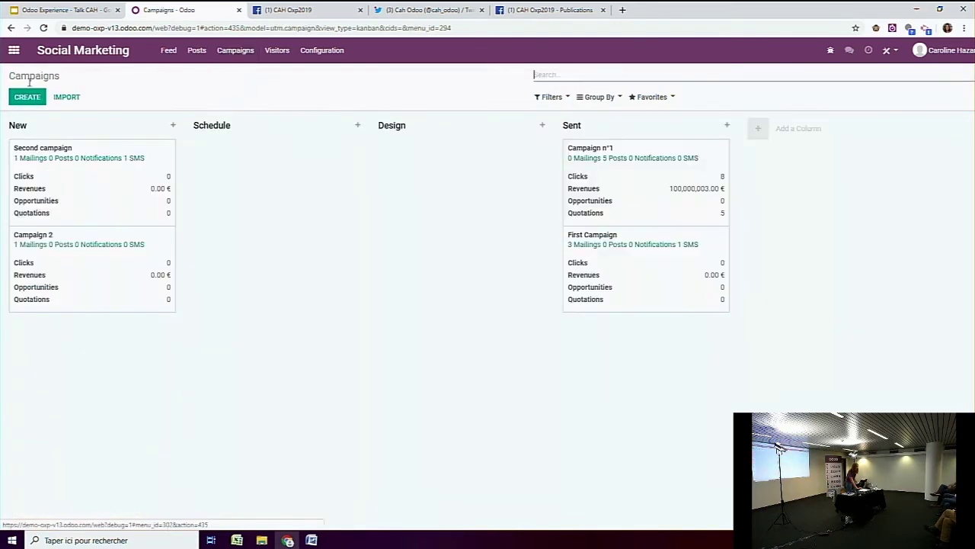
pyautogui.click(25, 103)
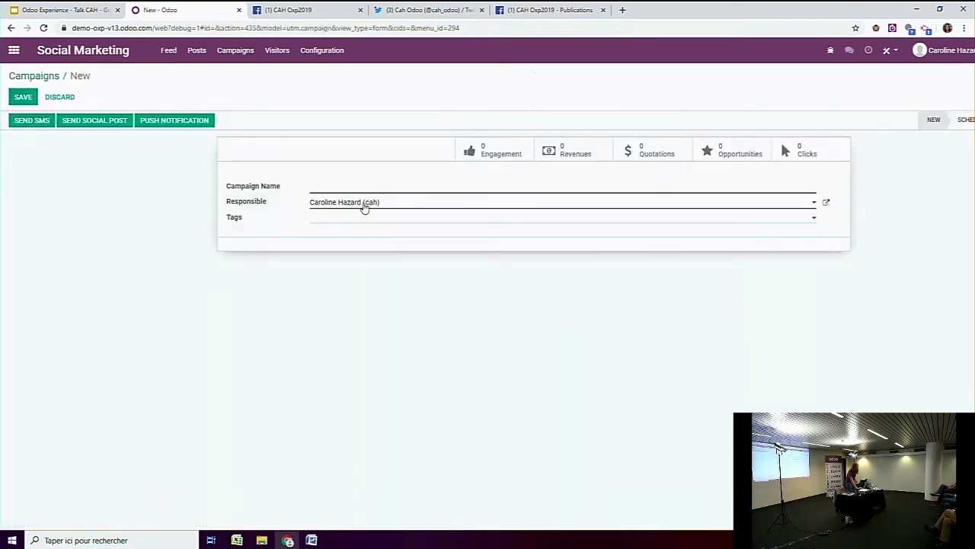
pyautogui.write('campaign social')
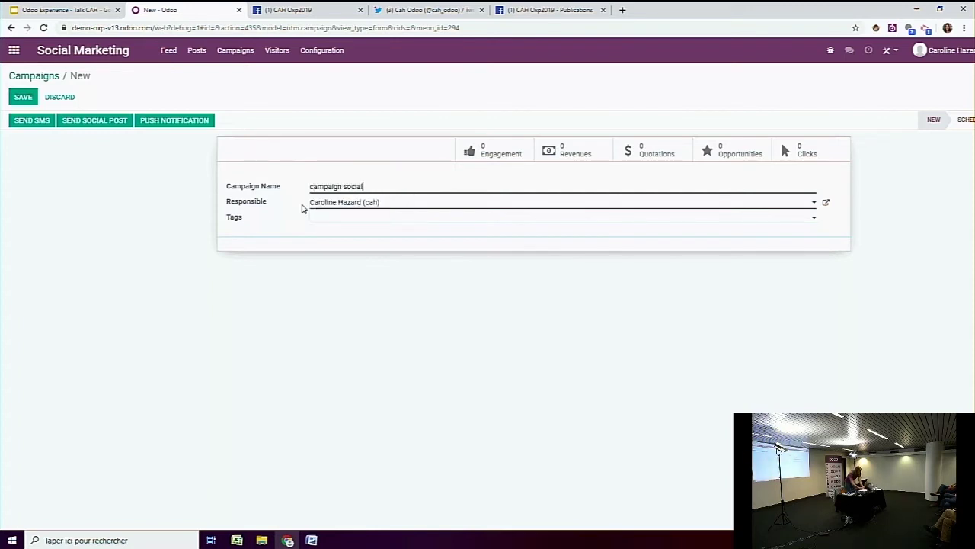
pyautogui.click(27, 102)
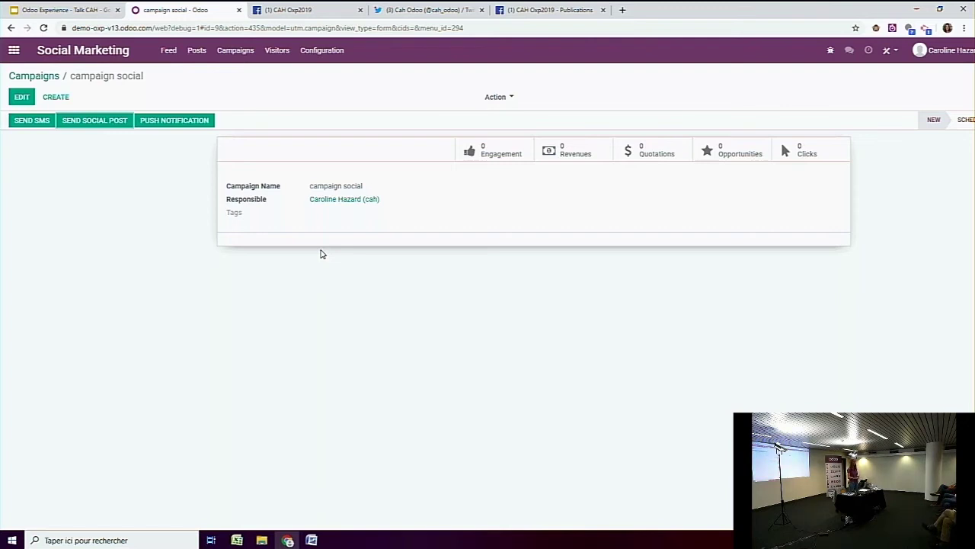
# Step: Start a push notification from the campaign, add the CAH Oxp2019 Facebook page as a target, and write the message "Welcome to OXP"
pyautogui.click(165, 119)
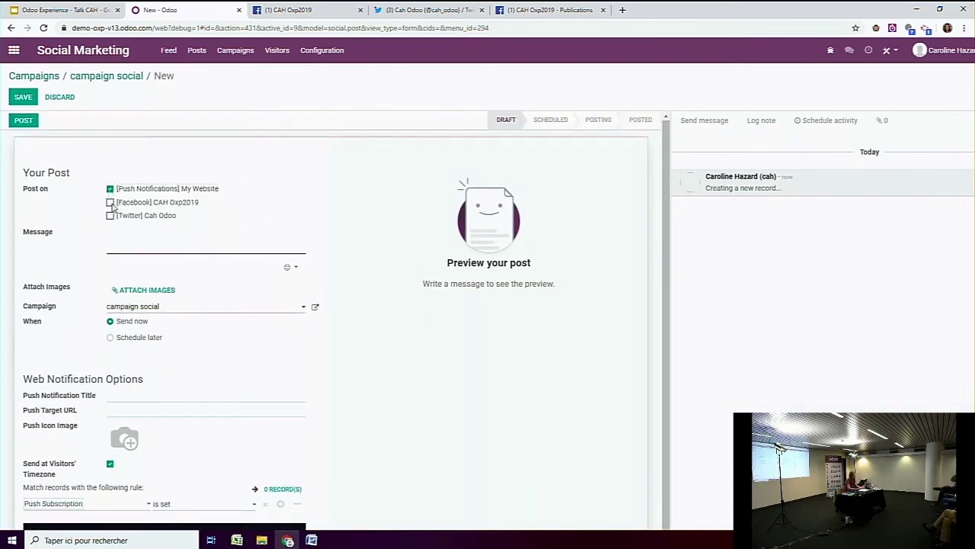
pyautogui.click(110, 203)
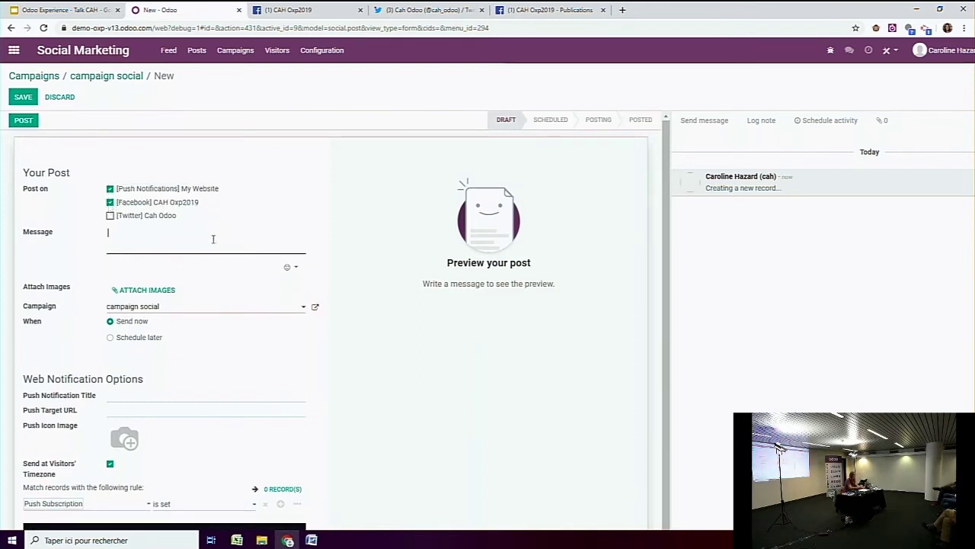
pyautogui.write('Welcome to OXP')
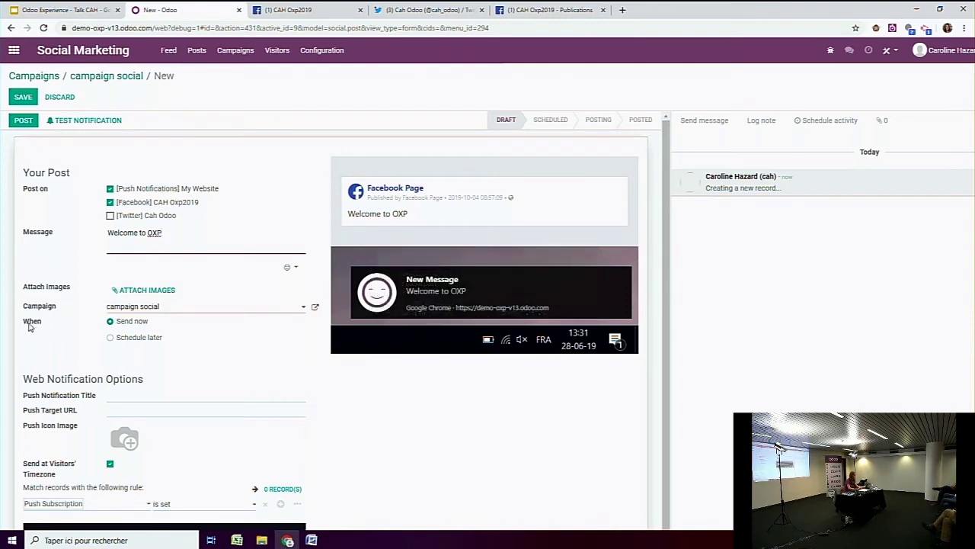
pyautogui.click(147, 340)
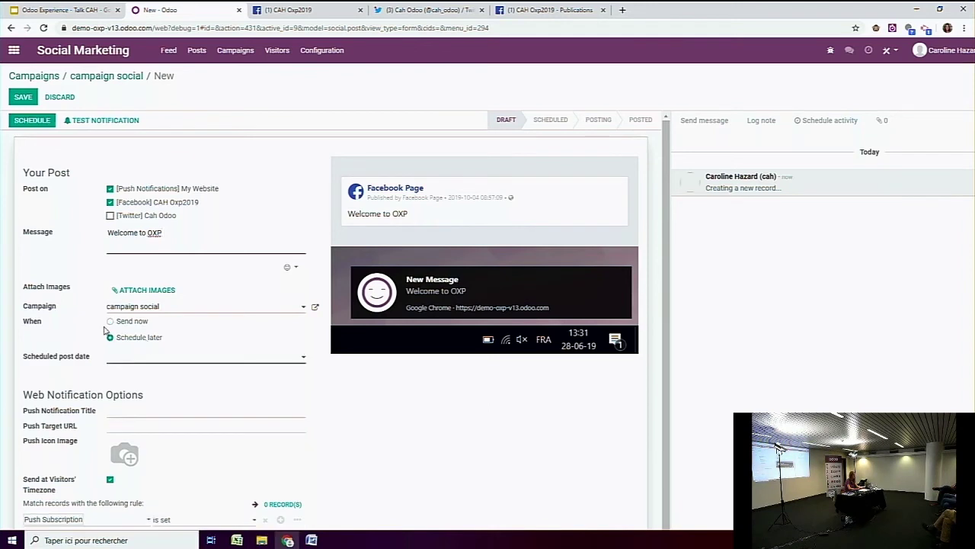
pyautogui.click(173, 358)
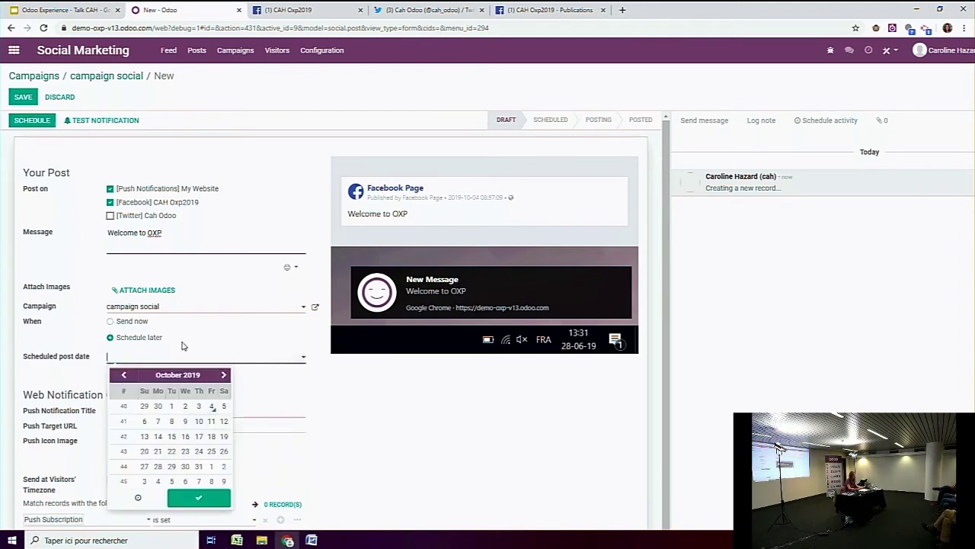
pyautogui.click(110, 322)
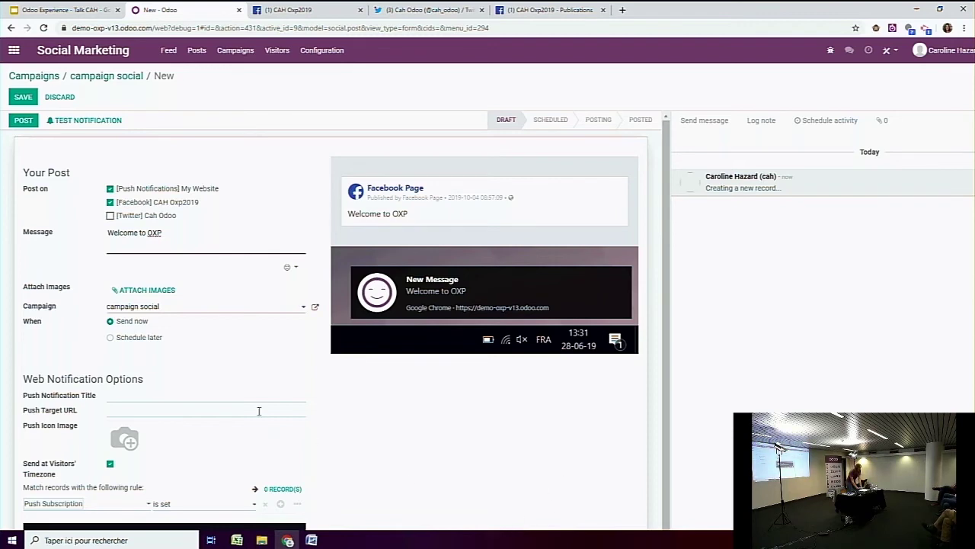
# Step: Save the "Welcome to OXP" post, publish it immediately, and return to the campaign record
pyautogui.click(23, 98)
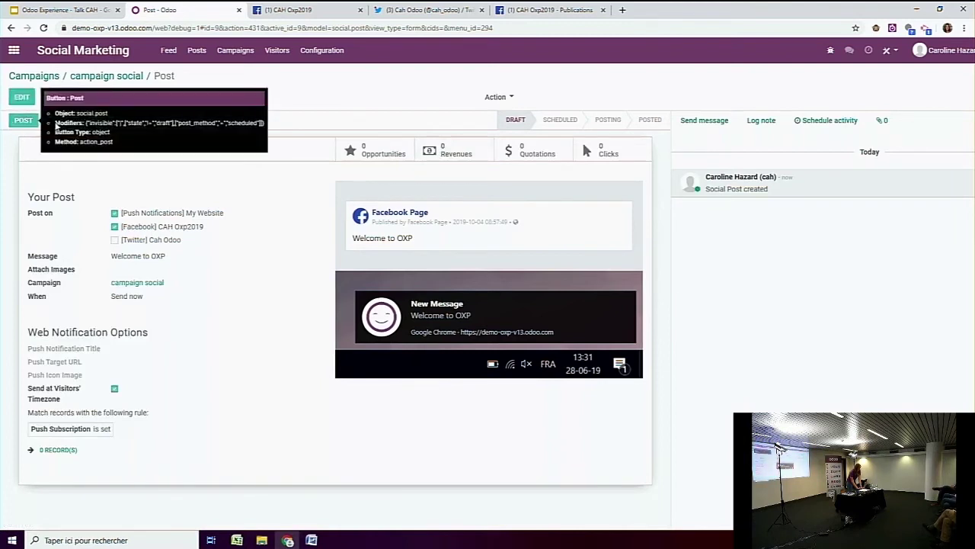
pyautogui.click(121, 77)
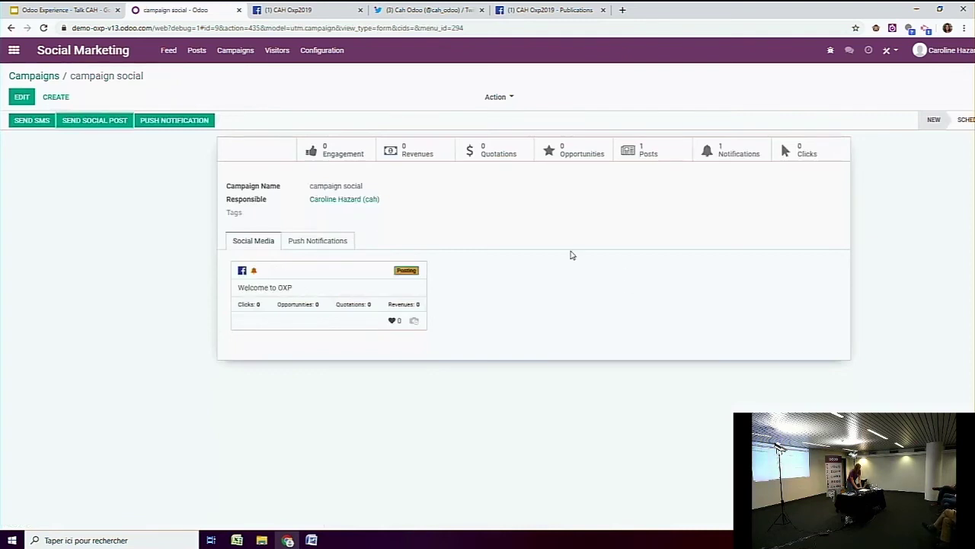
# Step: Review the mailings and SMS of First Campaign from the campaigns overview, and return to the overview
pyautogui.click(34, 76)
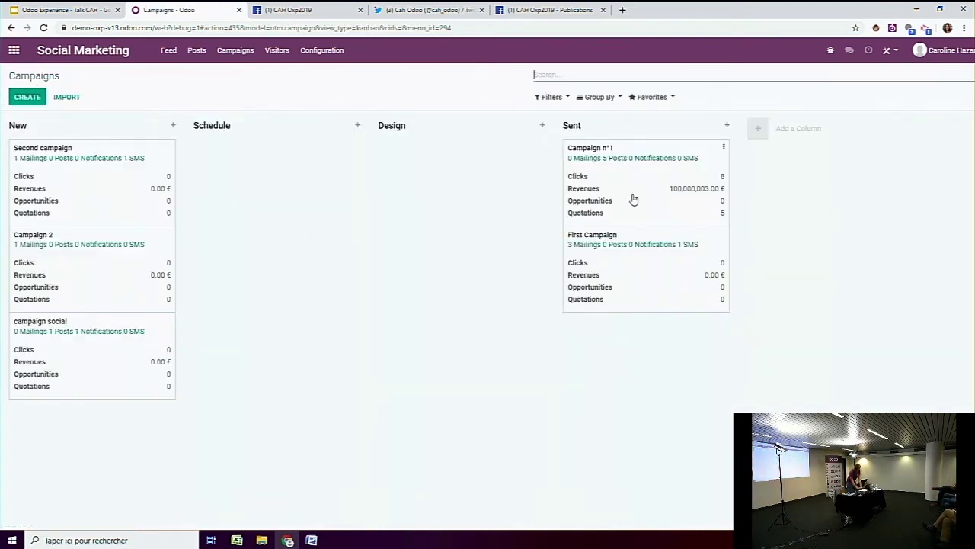
pyautogui.click(642, 265)
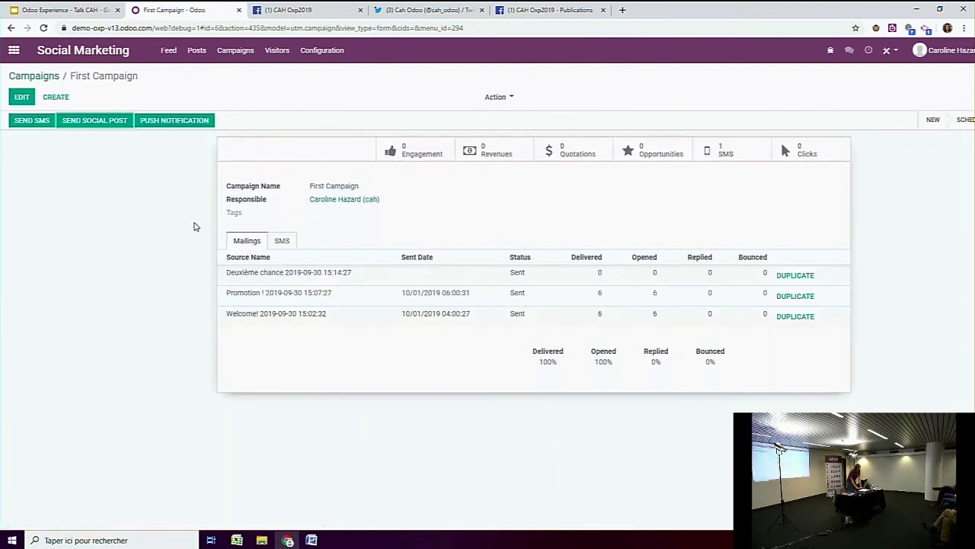
pyautogui.click(283, 242)
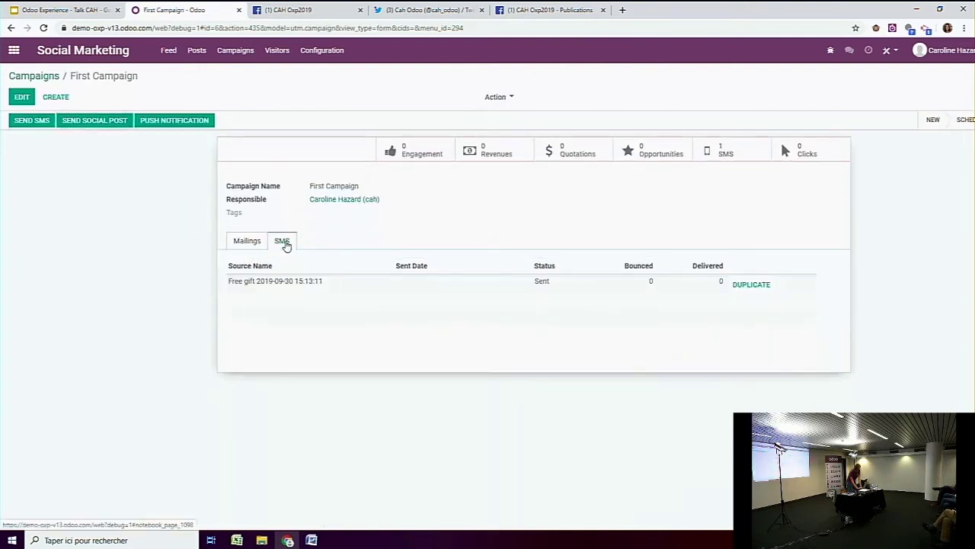
pyautogui.click(242, 243)
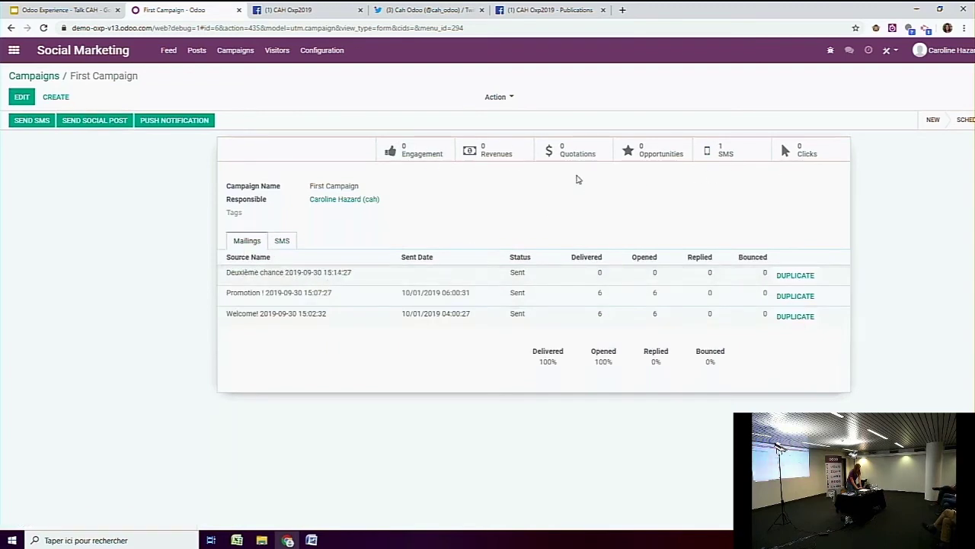
pyautogui.click(43, 76)
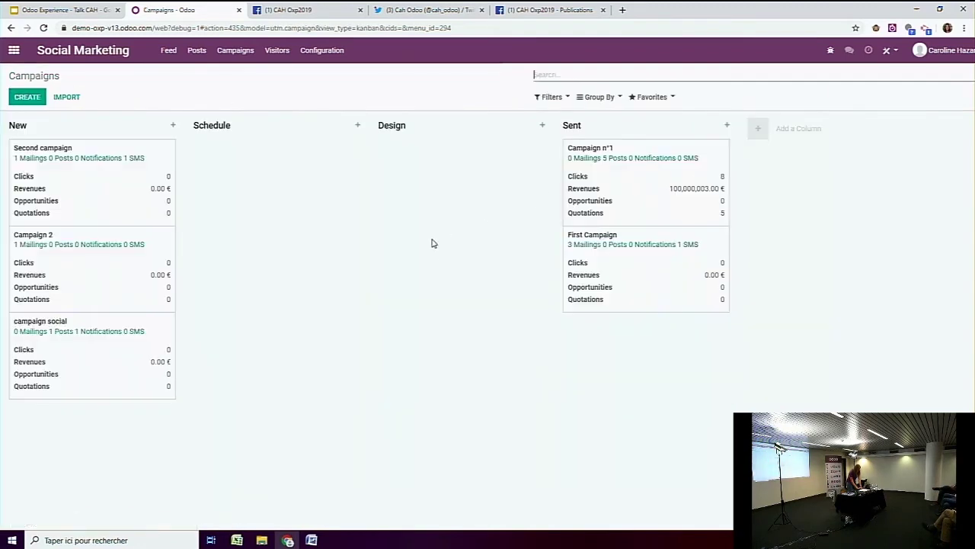
pyautogui.click(654, 277)
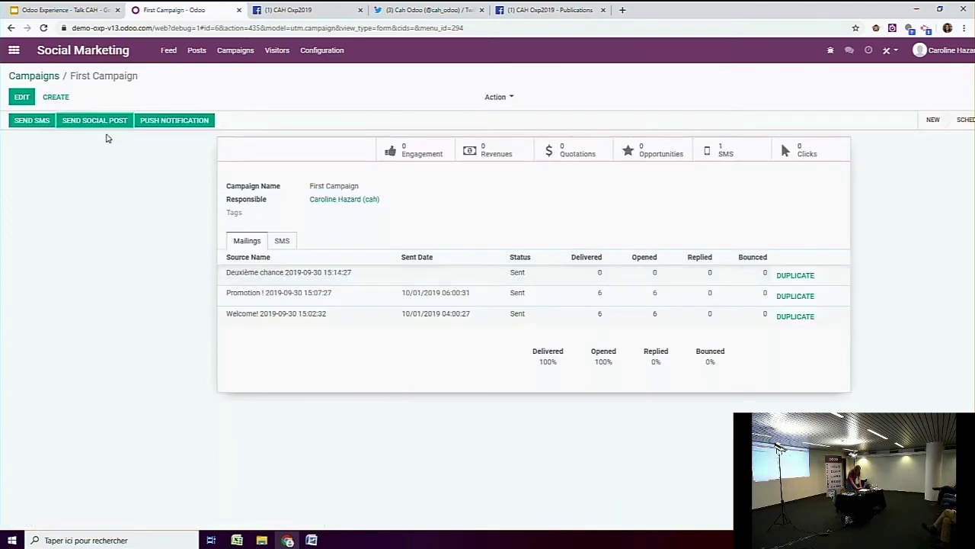
pyautogui.click(41, 76)
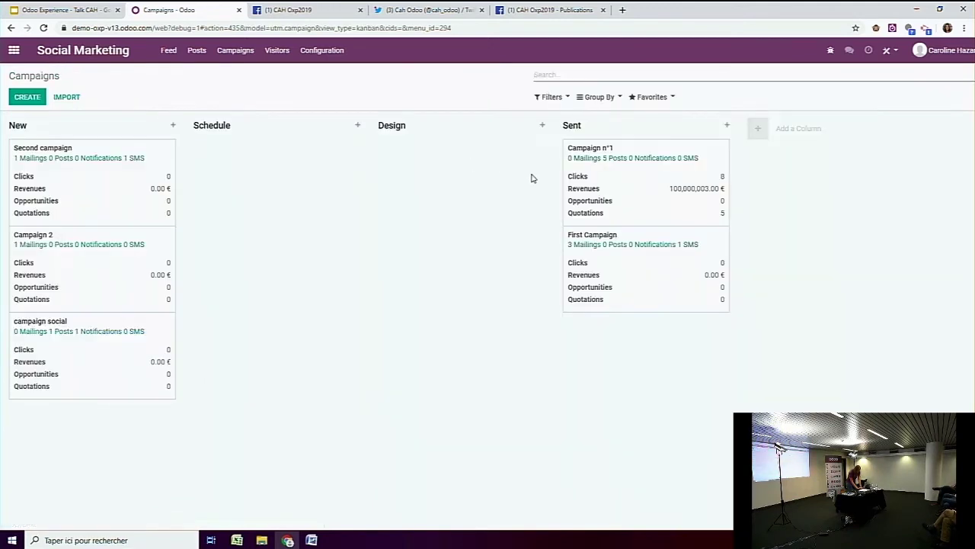
# Step: Open Campaign n°1 and start a social post from it, targeting only the CAH Oxp2019 Facebook page
pyautogui.click(654, 183)
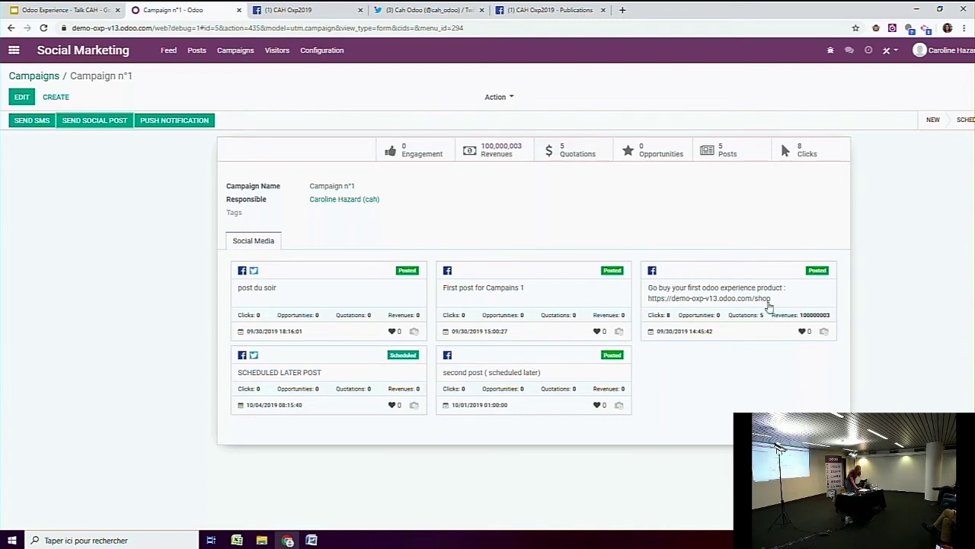
pyautogui.click(89, 123)
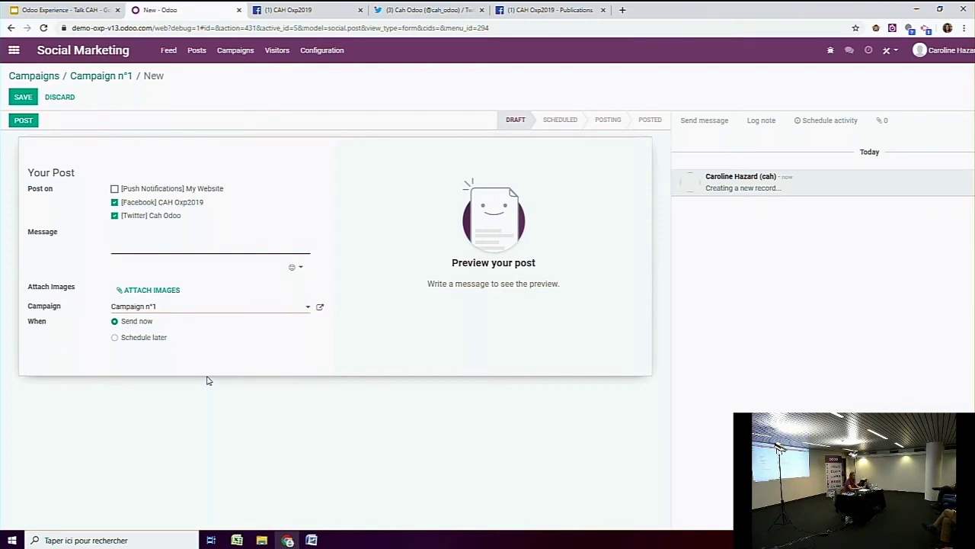
pyautogui.press('BackSpace')
pyautogui.press('BackSpace')
pyautogui.press('BackSpace')
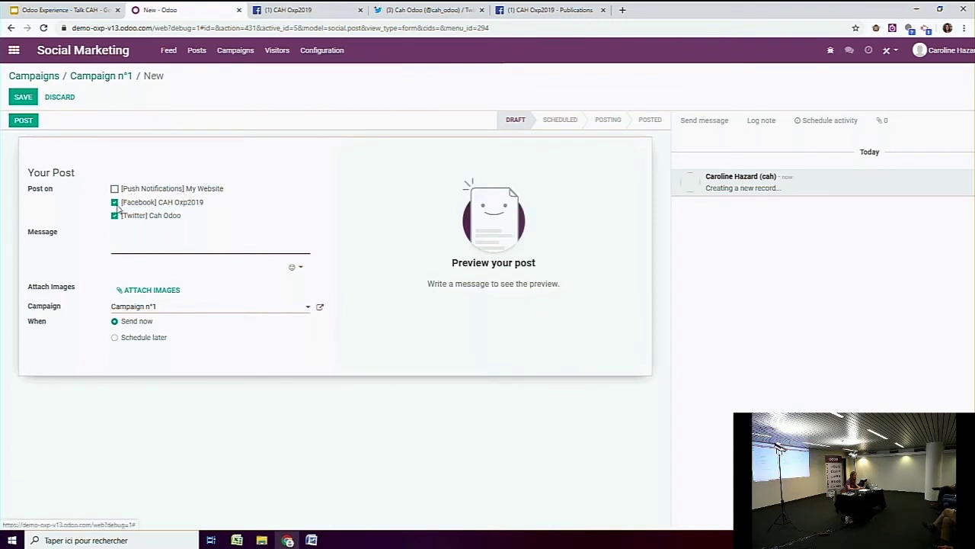
pyautogui.click(114, 216)
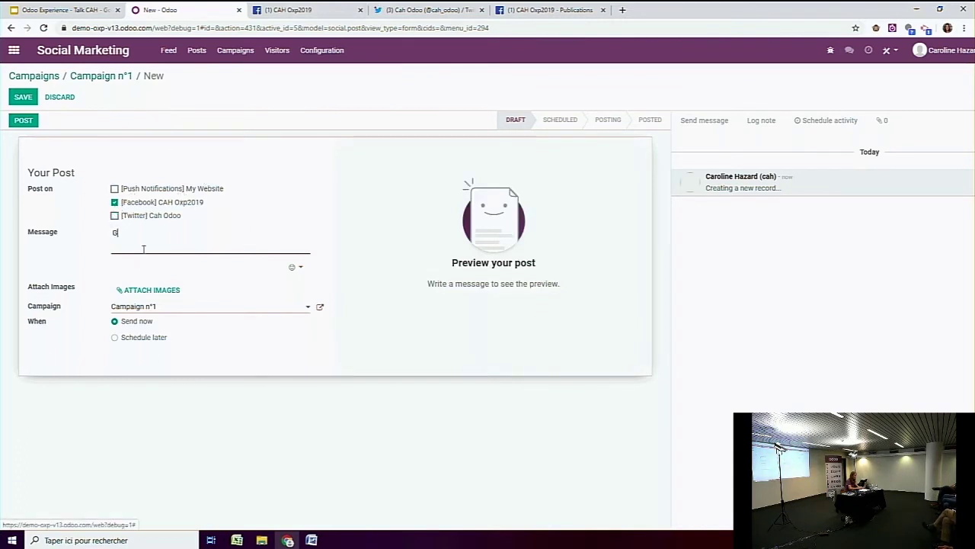
pyautogui.write('o to')
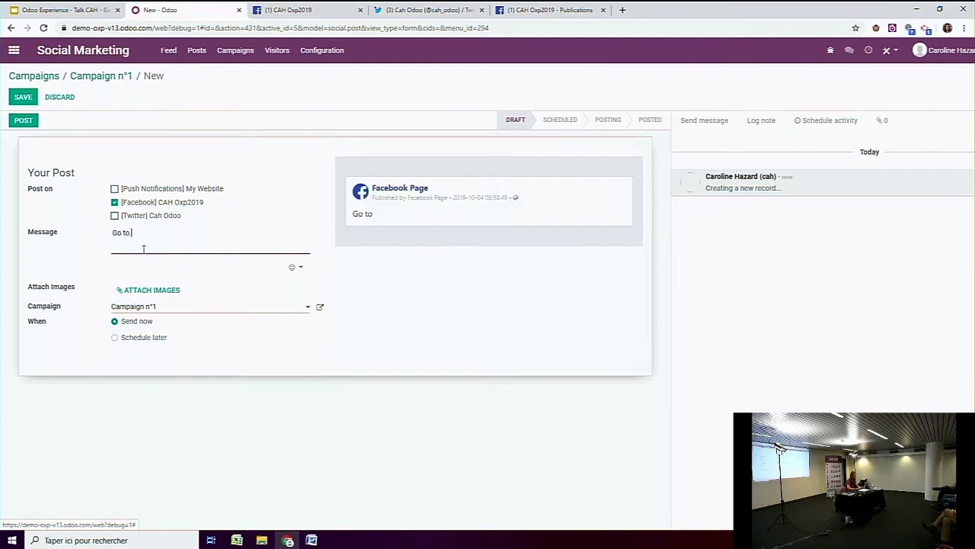
pyautogui.click(152, 29)
pyautogui.click(151, 29)
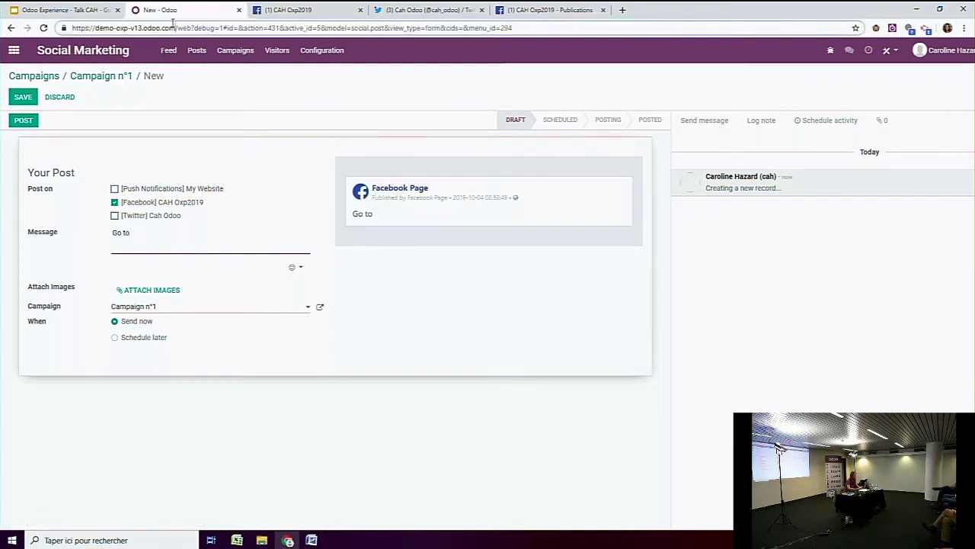
pyautogui.moveTo(175, 27); pyautogui.dragTo(1, 16)
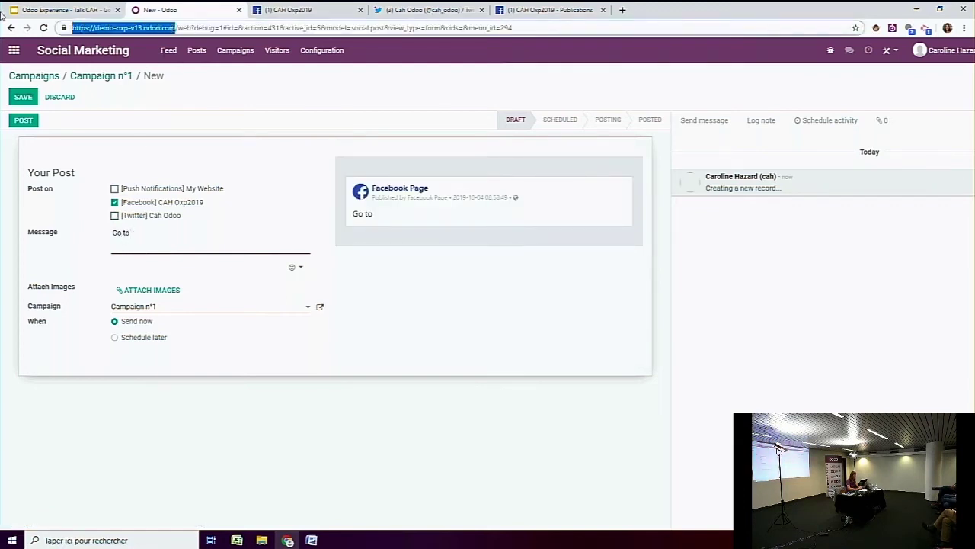
pyautogui.hotkey('ctrl', 'c')
pyautogui.click(195, 242)
pyautogui.hotkey('ctrl', 'v')
pyautogui.write('and bi')
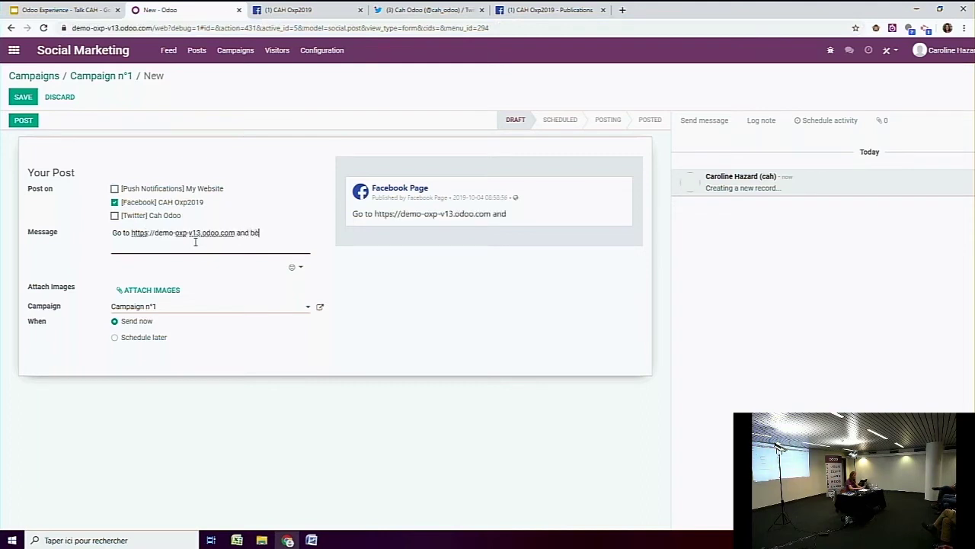
pyautogui.press('BackSpace')
pyautogui.write('uy a product')
pyautogui.click(15, 120)
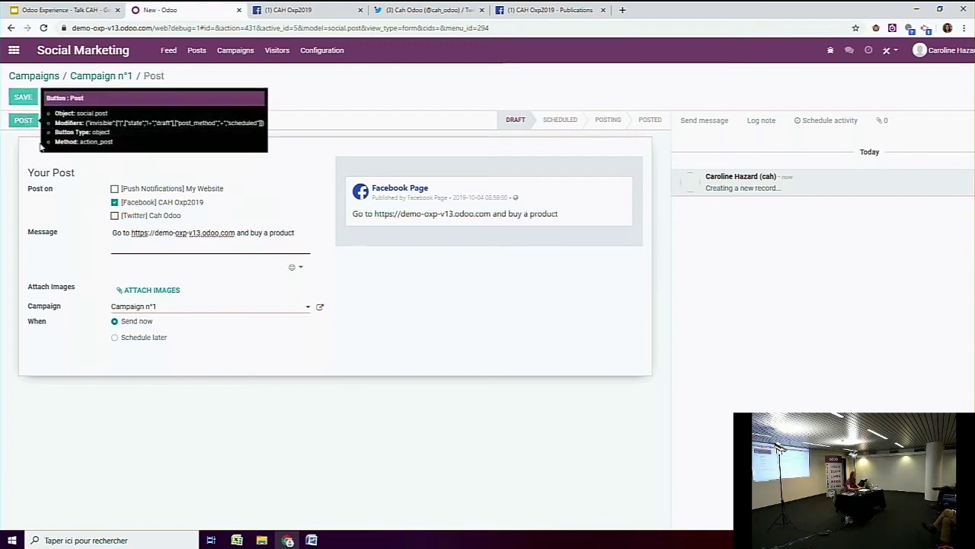
pyautogui.click(116, 188)
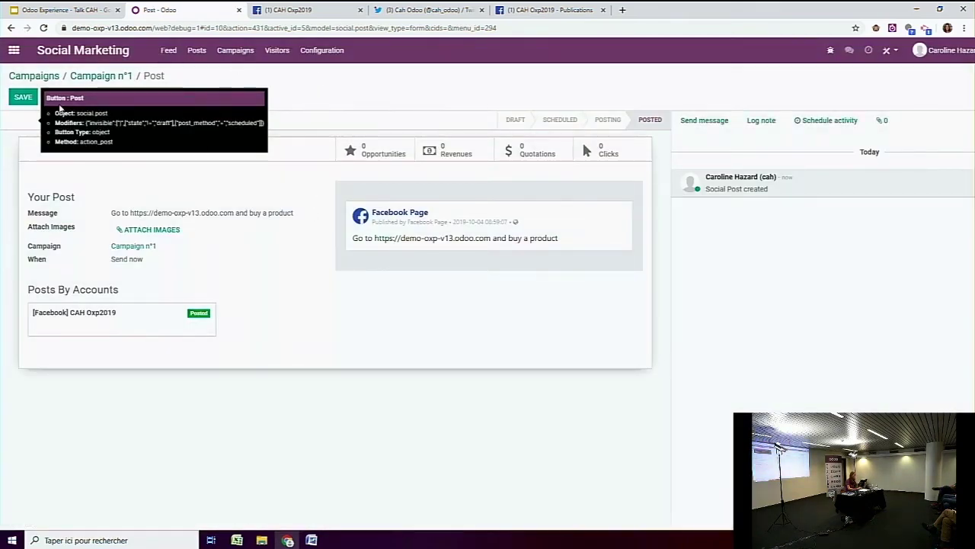
# Step: Check the new post in the CAH Oxp2019 Facebook page's publications, and test its website link
pyautogui.click(285, 9)
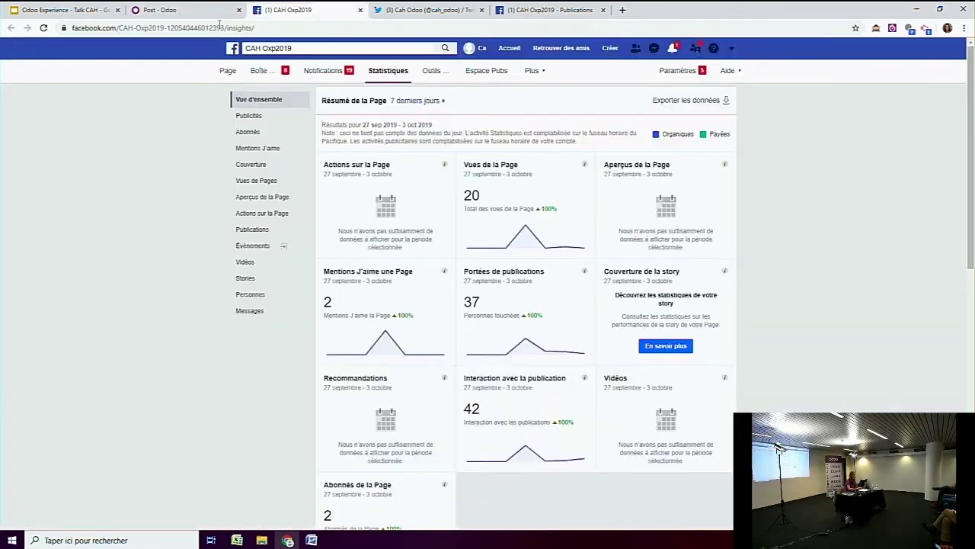
pyautogui.click(549, 9)
pyautogui.click(249, 248)
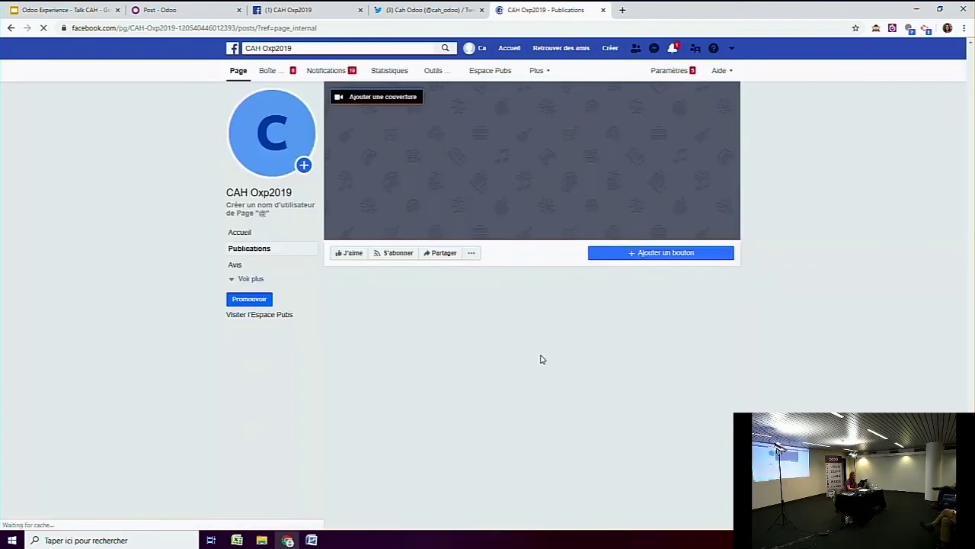
pyautogui.scroll(-3, 492, 379)
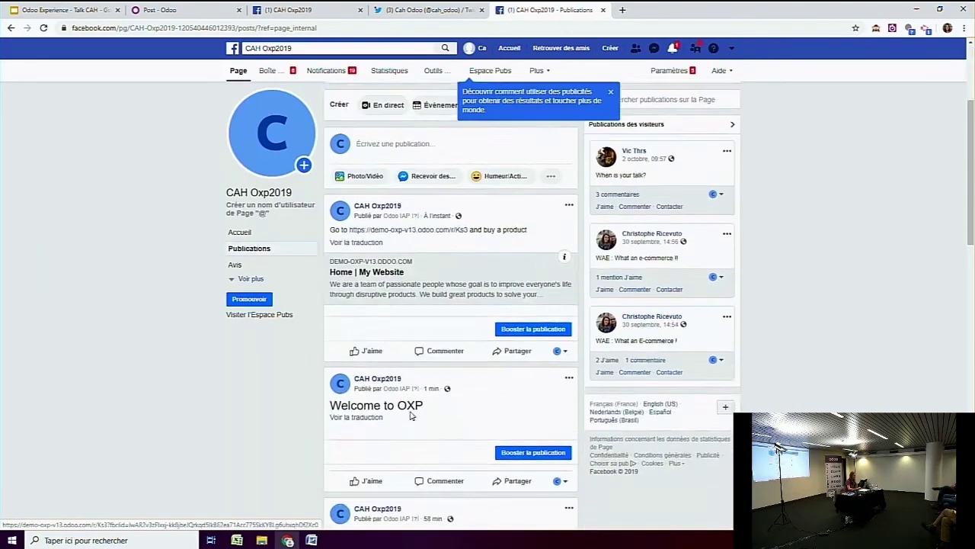
pyautogui.click(454, 230)
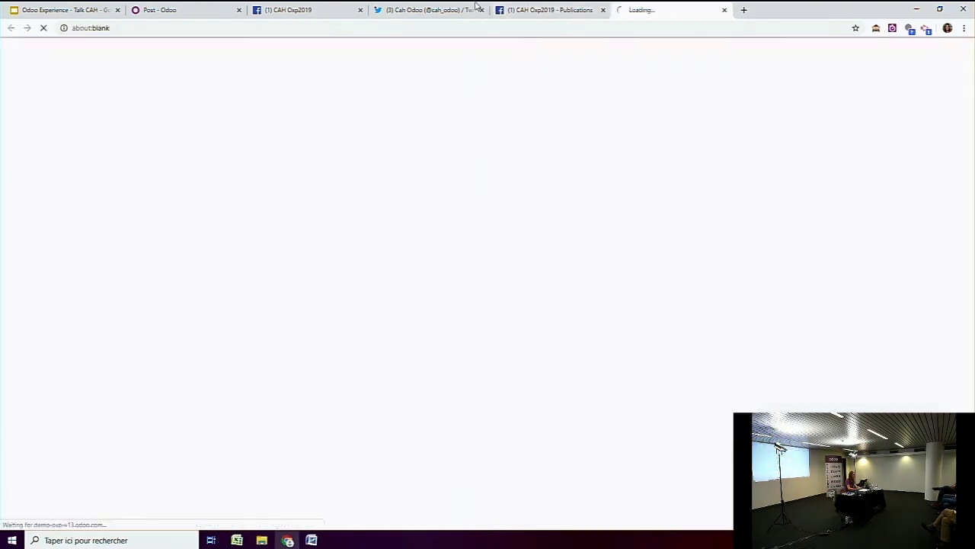
pyautogui.click(563, 8)
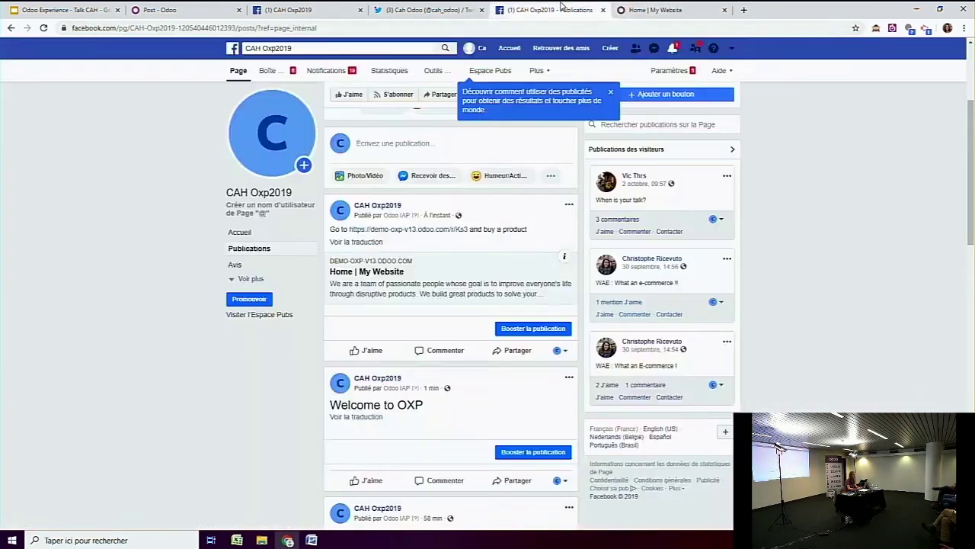
pyautogui.click(663, 9)
pyautogui.hotkey('ctrl', 'shift', 'Tab')
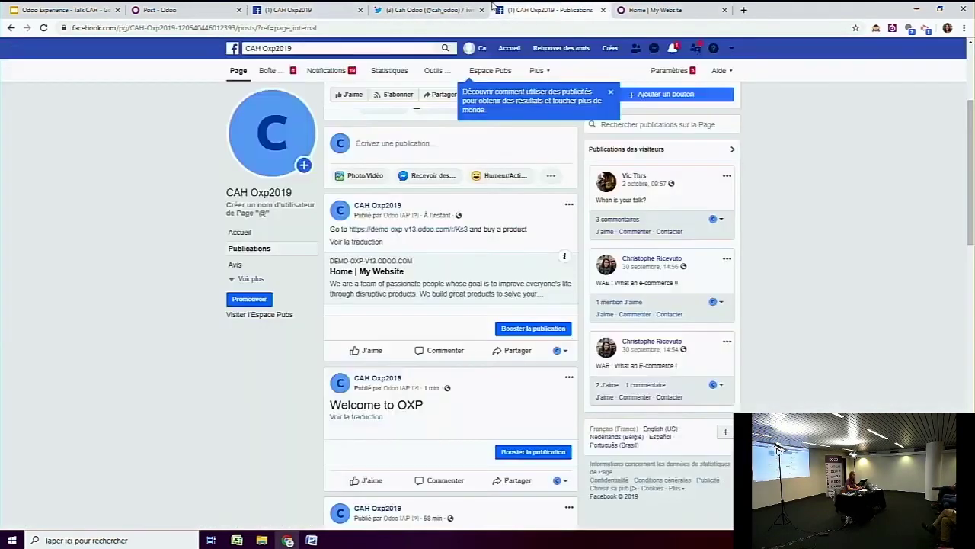
# Step: Copy the shortened link from the Facebook post and visit it in a new incognito browser window
pyautogui.moveTo(470, 229); pyautogui.dragTo(348, 230)
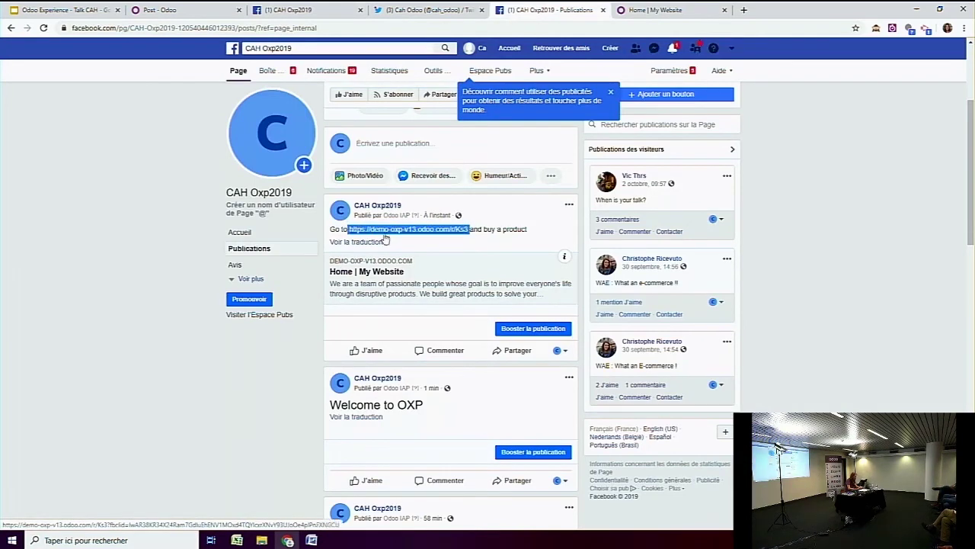
pyautogui.rightClick(288, 540)
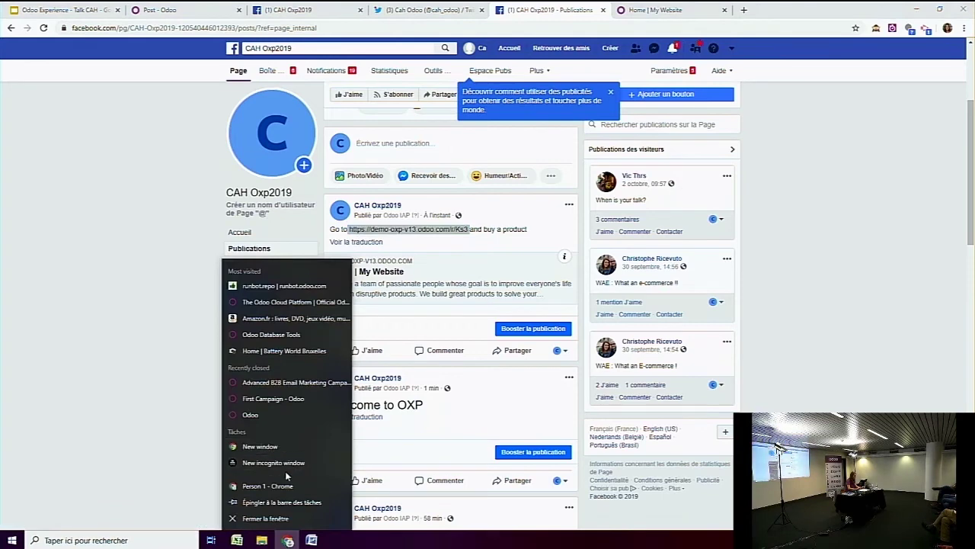
pyautogui.click(276, 462)
pyautogui.hotkey('ctrl', 'v')
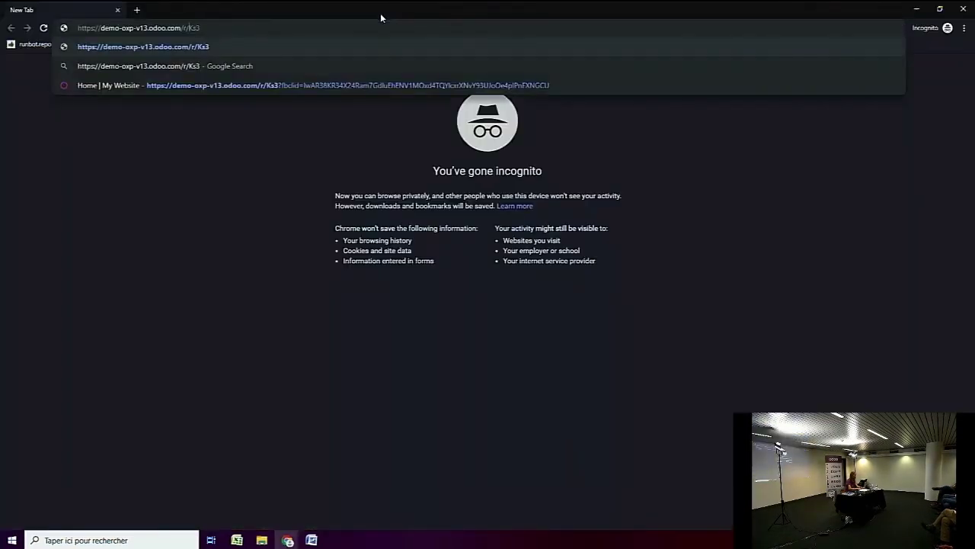
pyautogui.press('Home')
pyautogui.press('Delete')
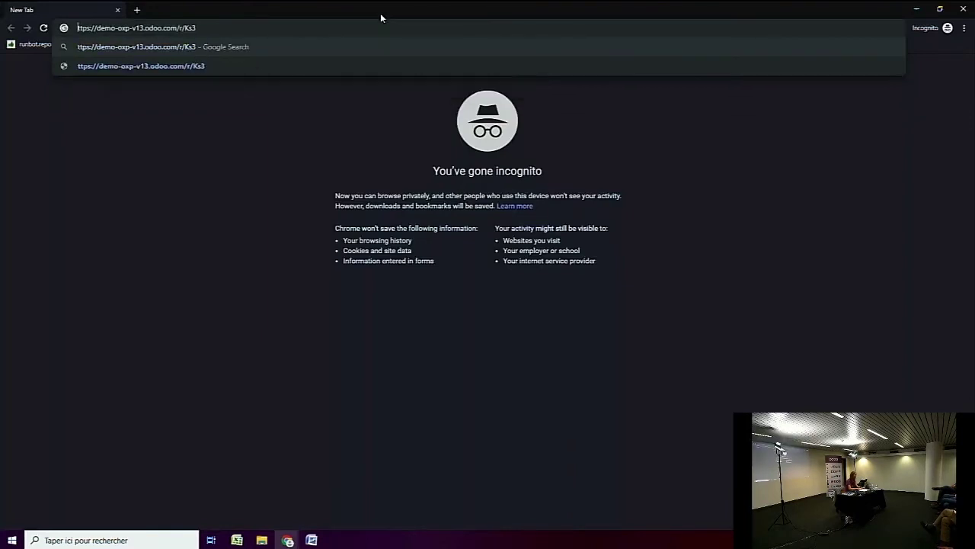
pyautogui.press('Return')
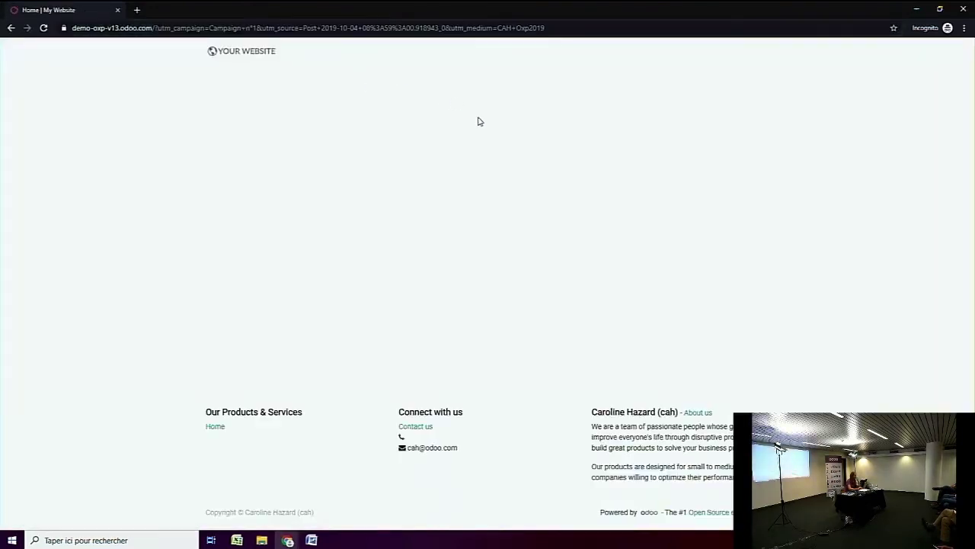
# Step: Add one "Odoo experience" product from the website's shop to the cart and proceed to checkout
pyautogui.click(685, 55)
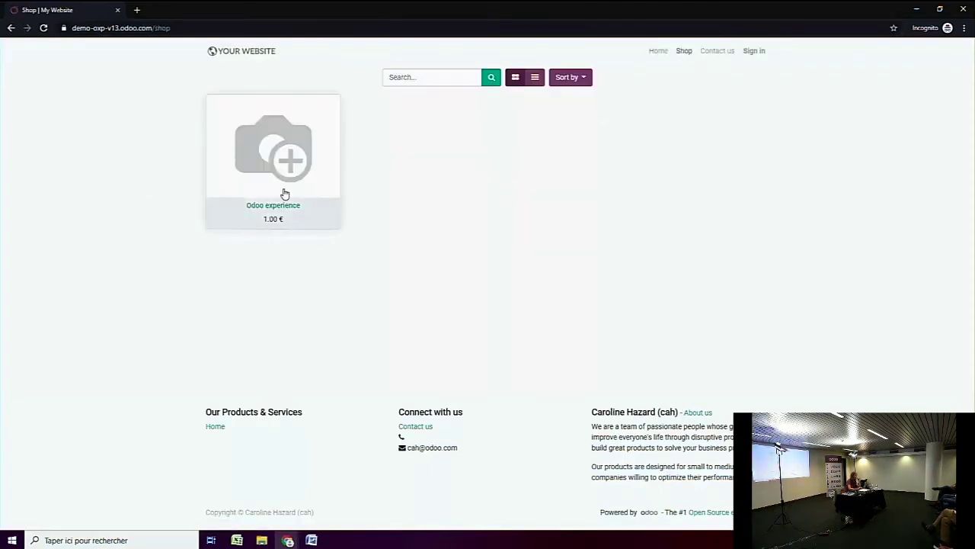
pyautogui.click(278, 208)
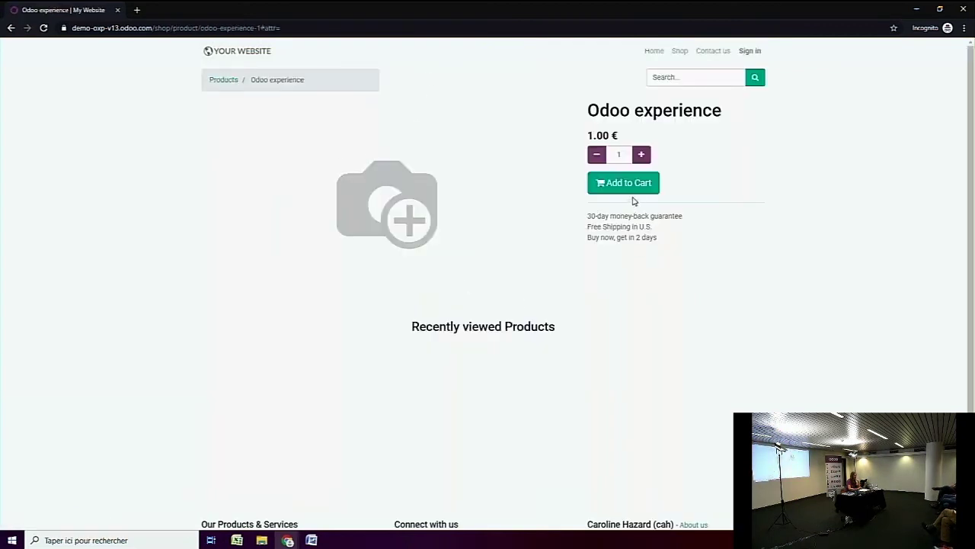
pyautogui.click(647, 195)
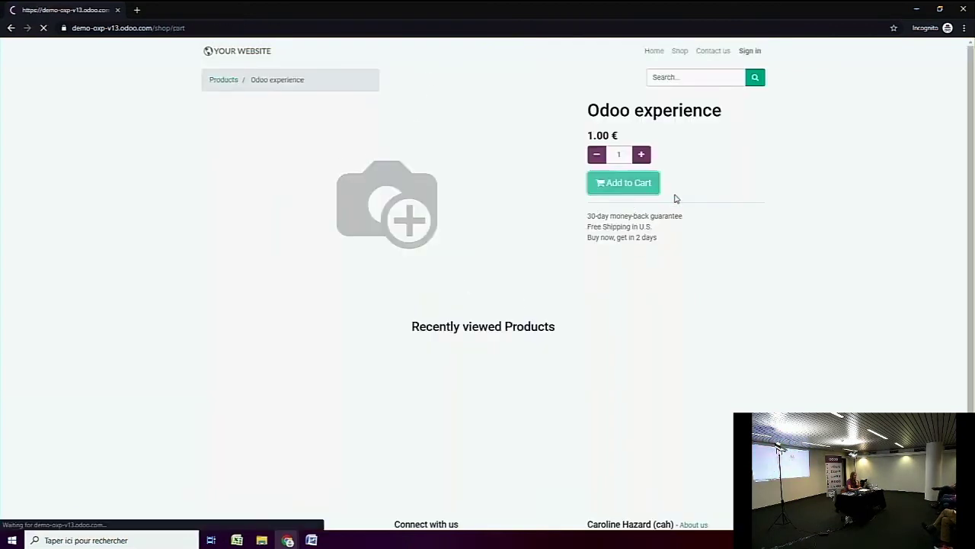
pyautogui.click(556, 184)
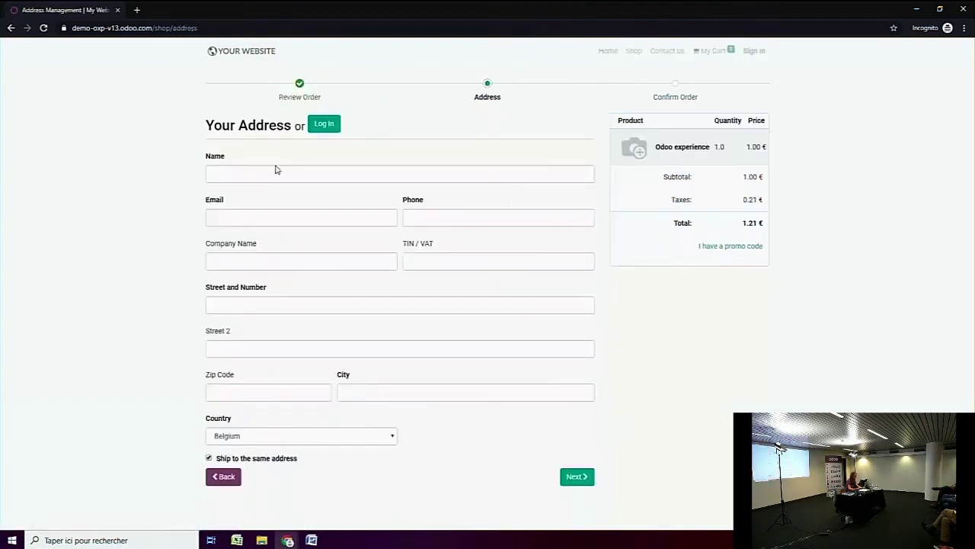
# Step: Enter the customer's name and phone, fill in the e-mail and address from the saved suggestion, and complete the order by wire transfer
pyautogui.click(276, 172)
pyautogui.write('cah')
pyautogui.click(146, 173)
pyautogui.click(452, 222)
pyautogui.write('e')
pyautogui.hotkey('ctrl', 'f')
pyautogui.click(452, 222)
pyautogui.write('12')
pyautogui.click(264, 220)
pyautogui.write('ca')
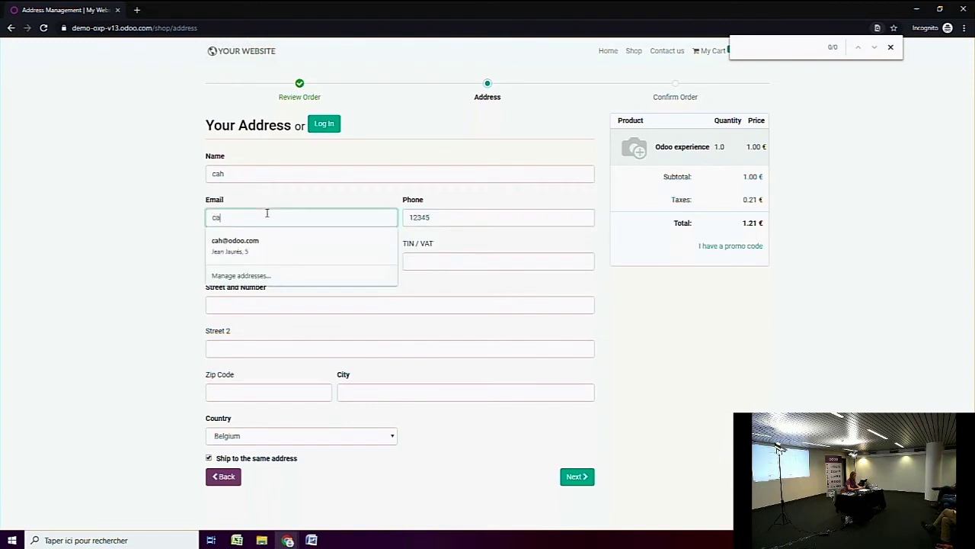
pyautogui.click(265, 244)
pyautogui.click(577, 476)
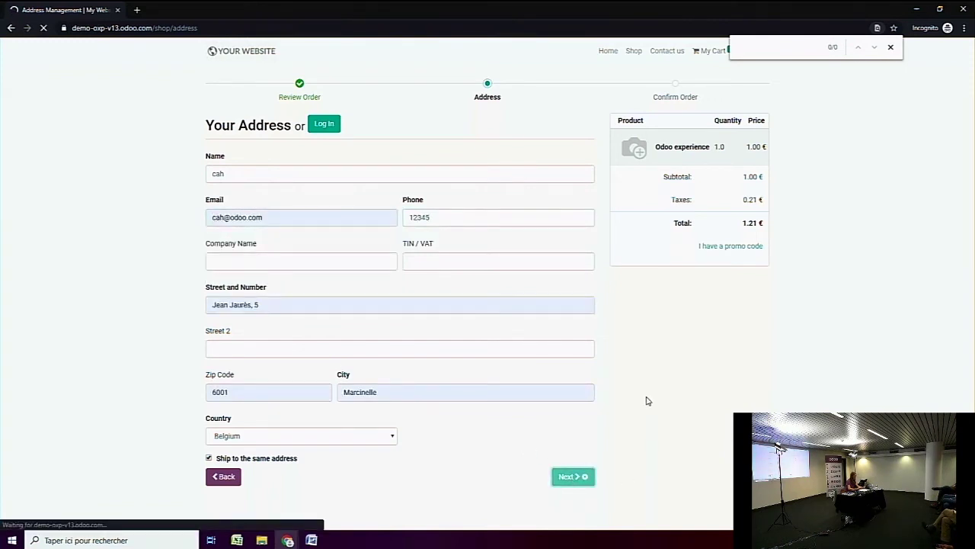
pyautogui.click(570, 228)
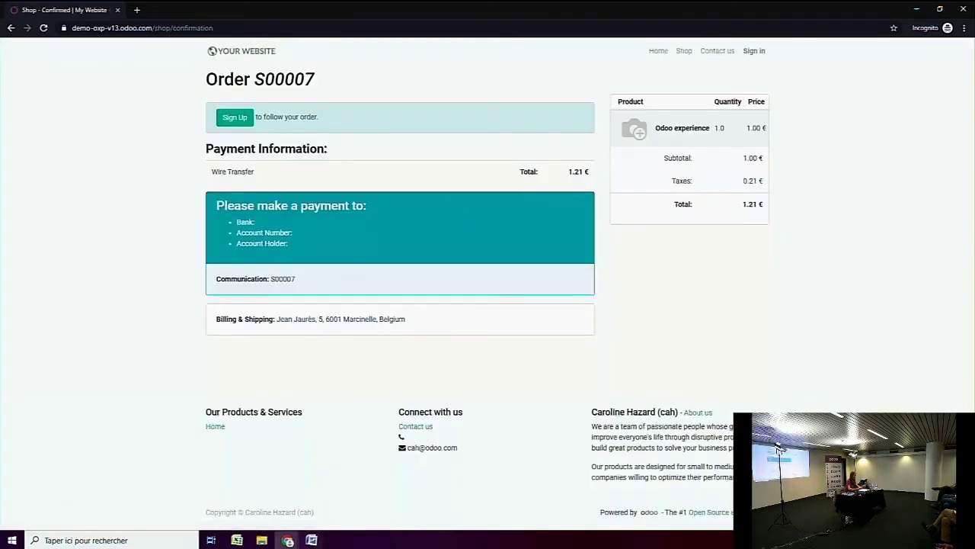
# Step: Return to the Odoo backend in the main browser window and open the newest website quotation in Sales
pyautogui.click(303, 542)
pyautogui.moveTo(287, 539)
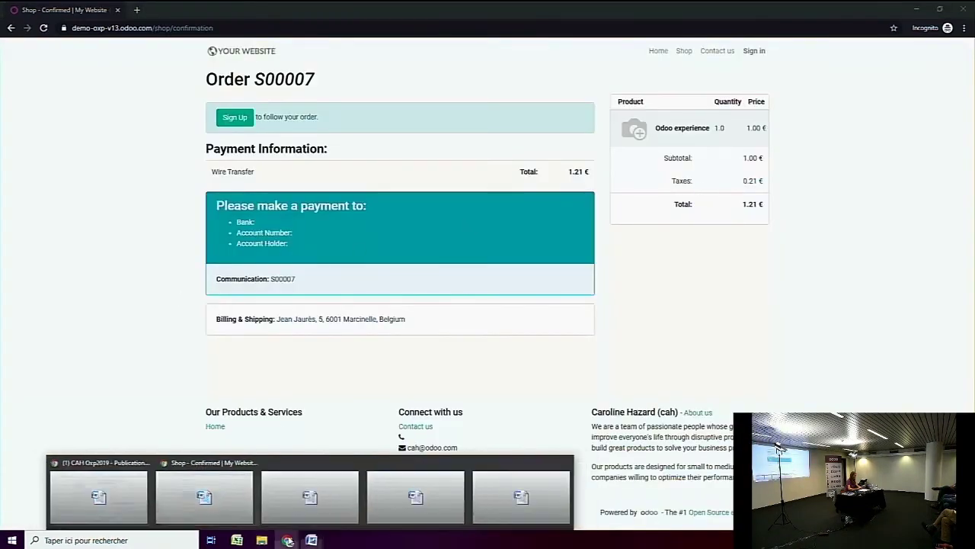
pyautogui.click(227, 492)
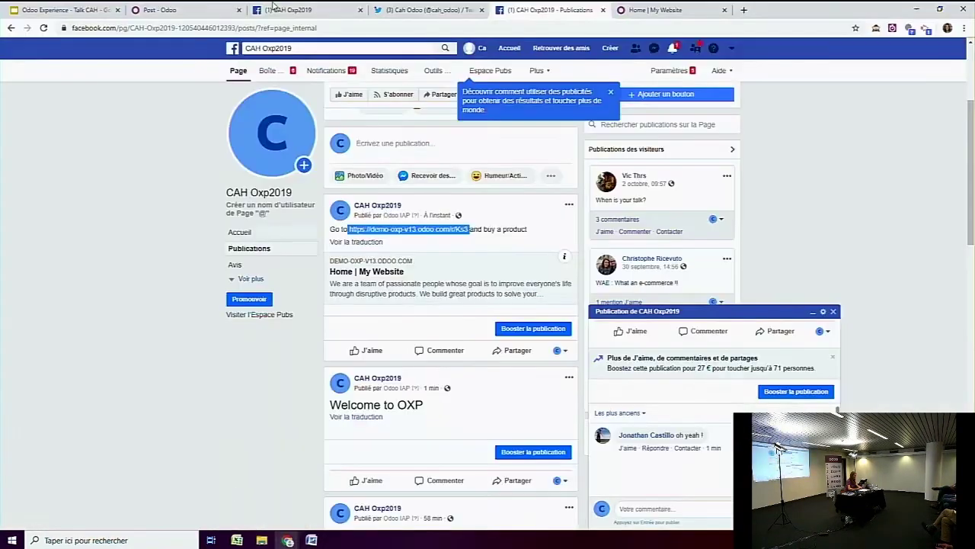
pyautogui.click(160, 10)
pyautogui.click(10, 47)
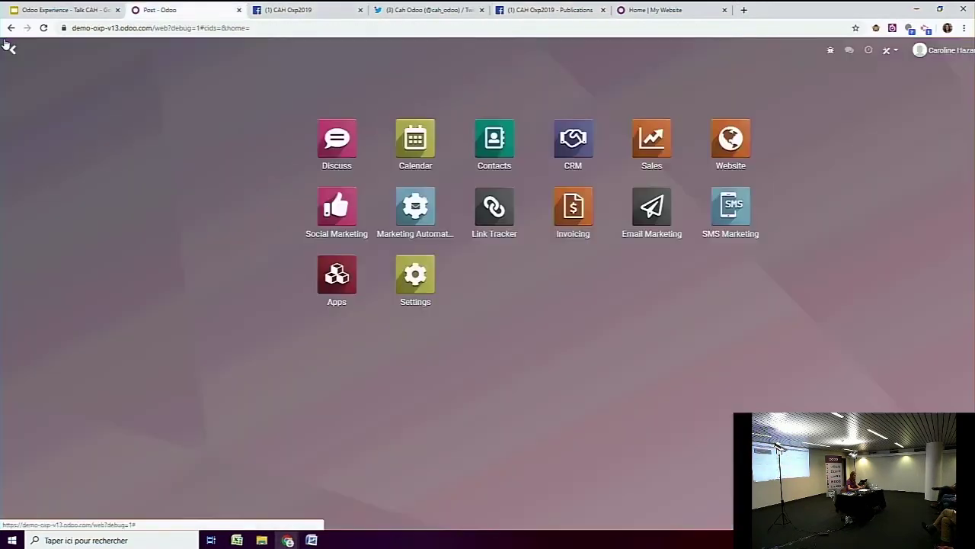
pyautogui.click(652, 138)
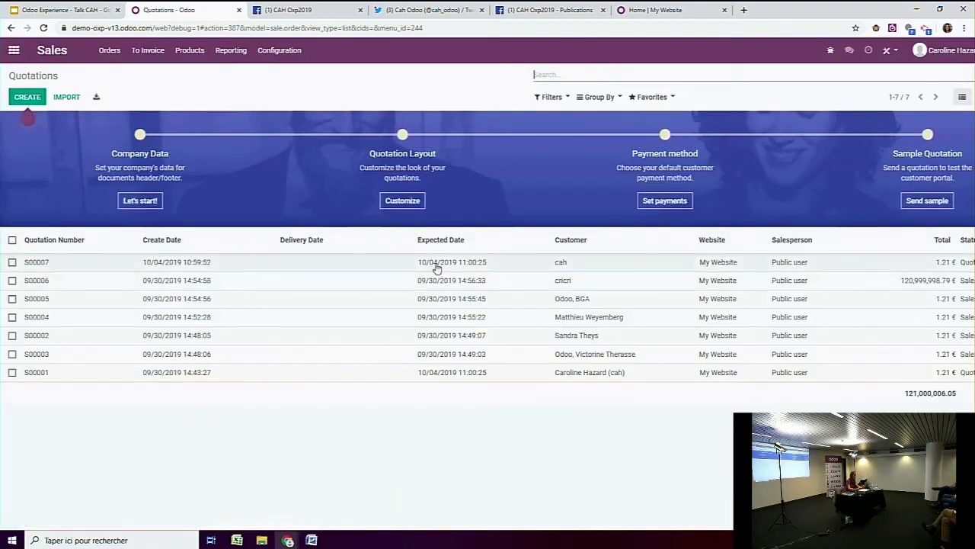
pyautogui.click(419, 267)
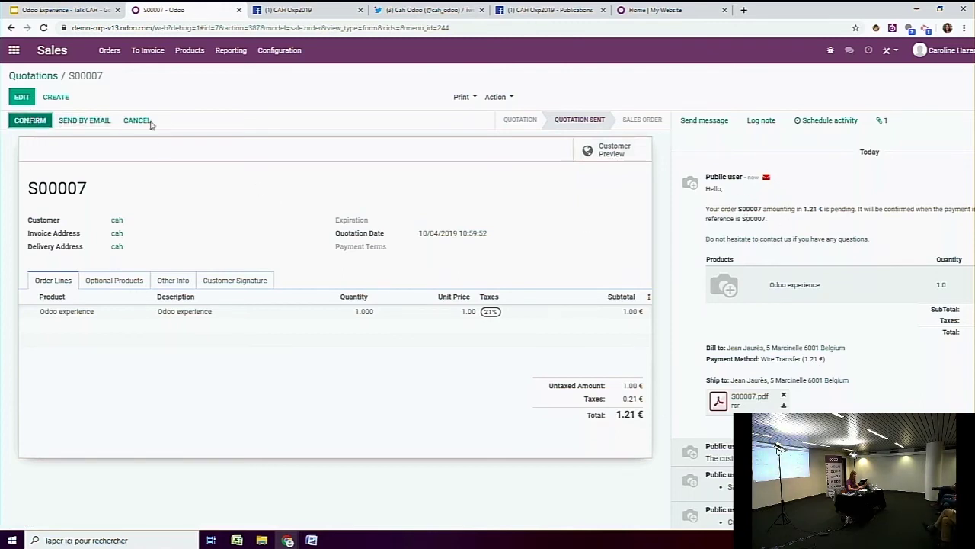
# Step: Confirm the quotation, create a regular invoice from it, and post the invoice
pyautogui.click(23, 124)
pyautogui.click(41, 122)
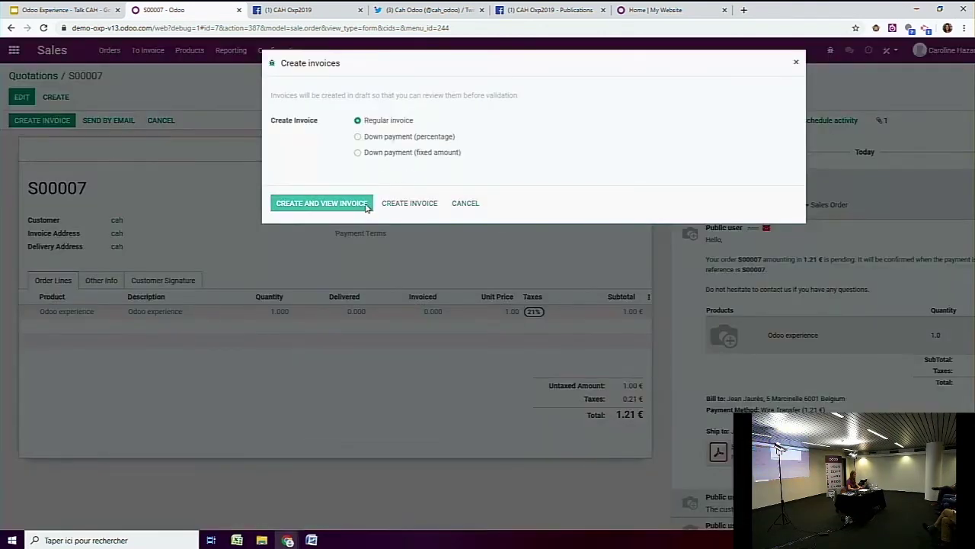
pyautogui.click(315, 201)
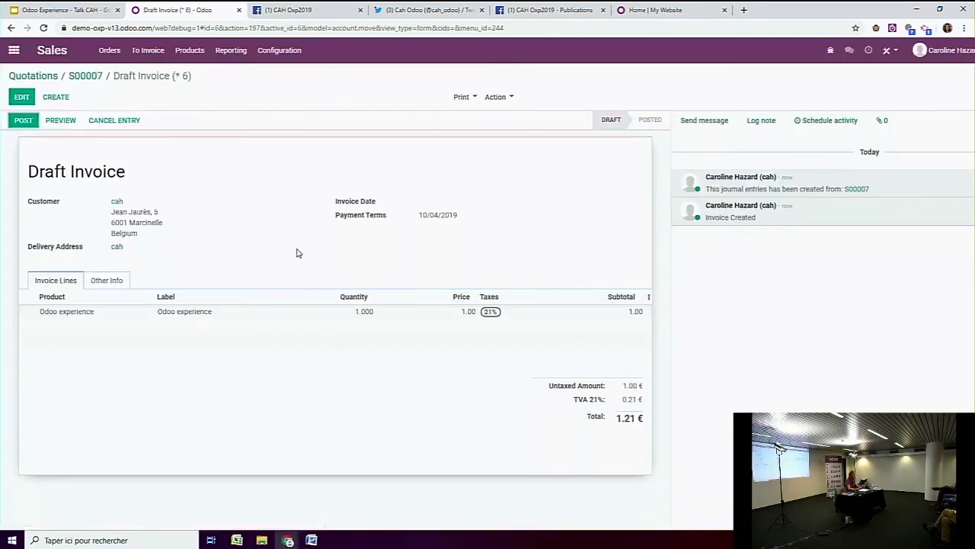
pyautogui.click(23, 121)
# Step: Leave Sales for Social Marketing and open Campaign n°1 from its campaigns overview
pyautogui.click(23, 76)
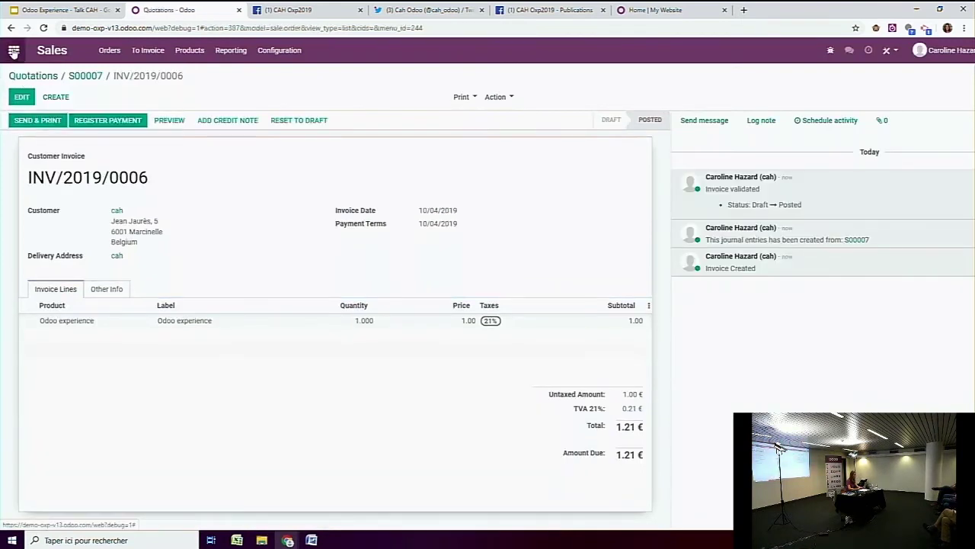
pyautogui.click(13, 50)
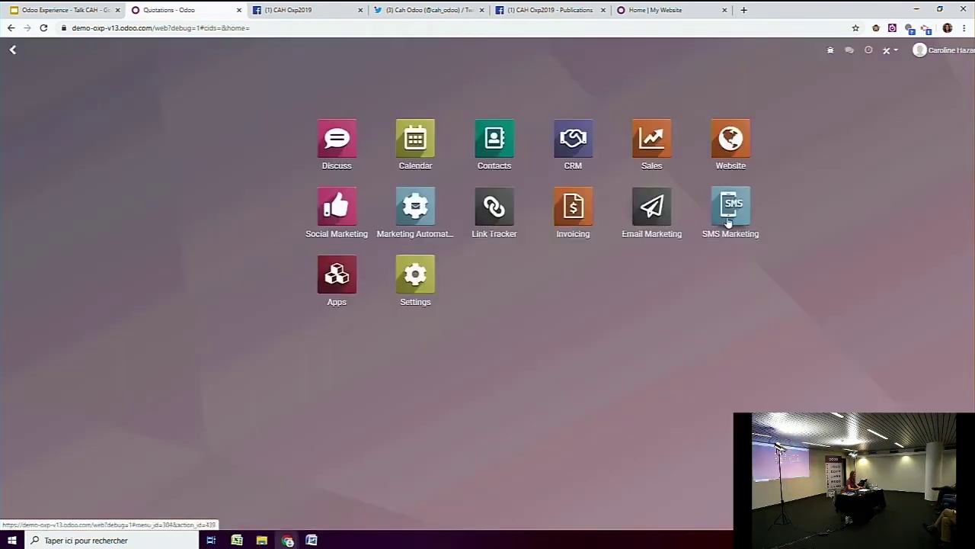
pyautogui.click(350, 221)
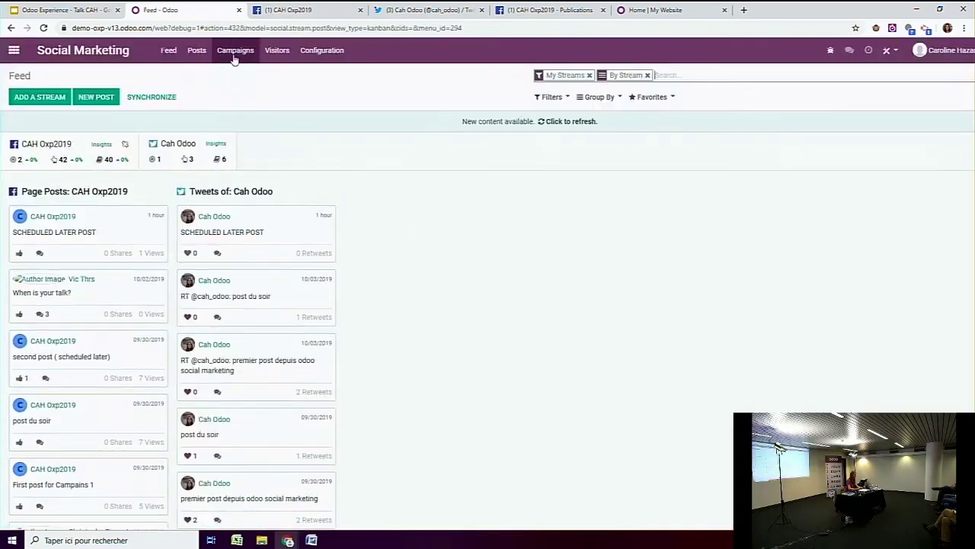
pyautogui.click(234, 55)
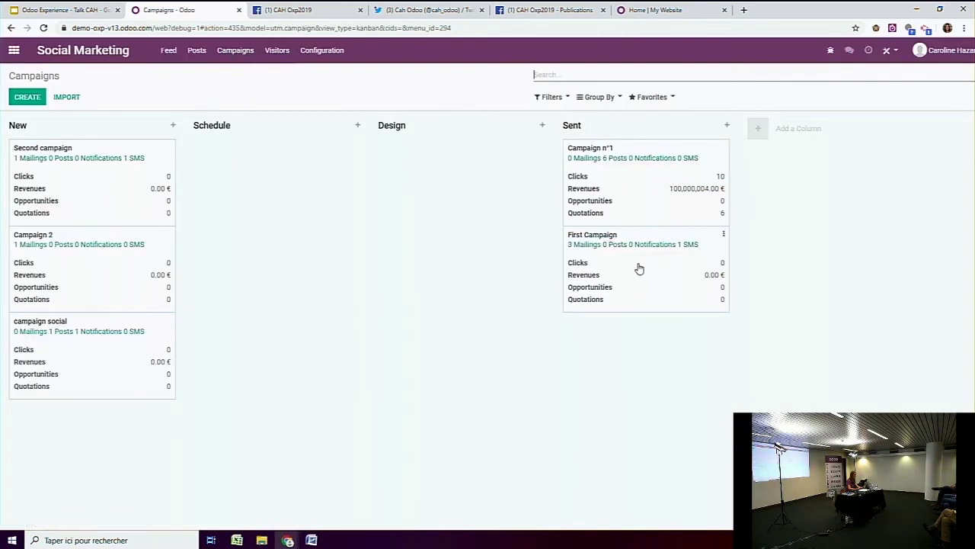
pyautogui.click(644, 180)
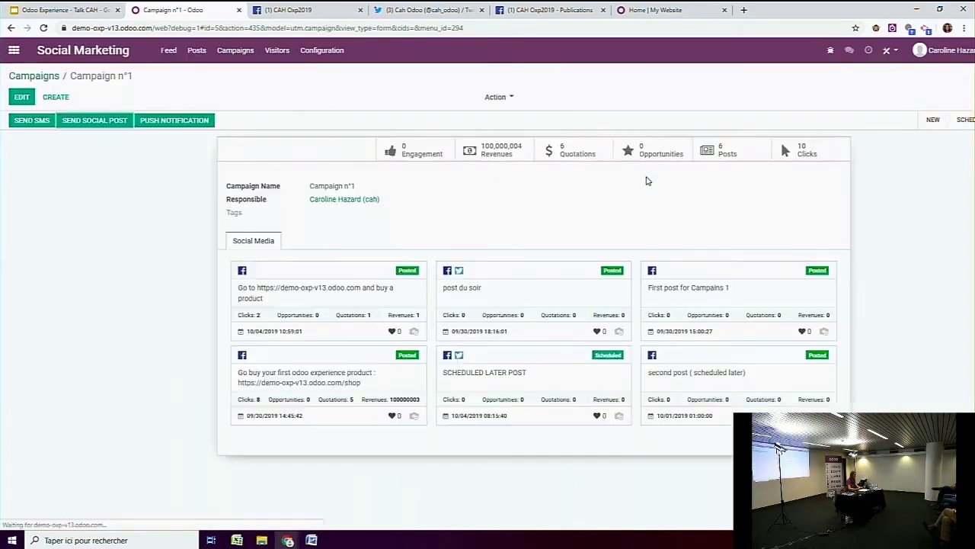
# Step: Review the quotations and the invoiced revenues linked to Campaign n°1, and return to the campaigns overview
pyautogui.click(584, 157)
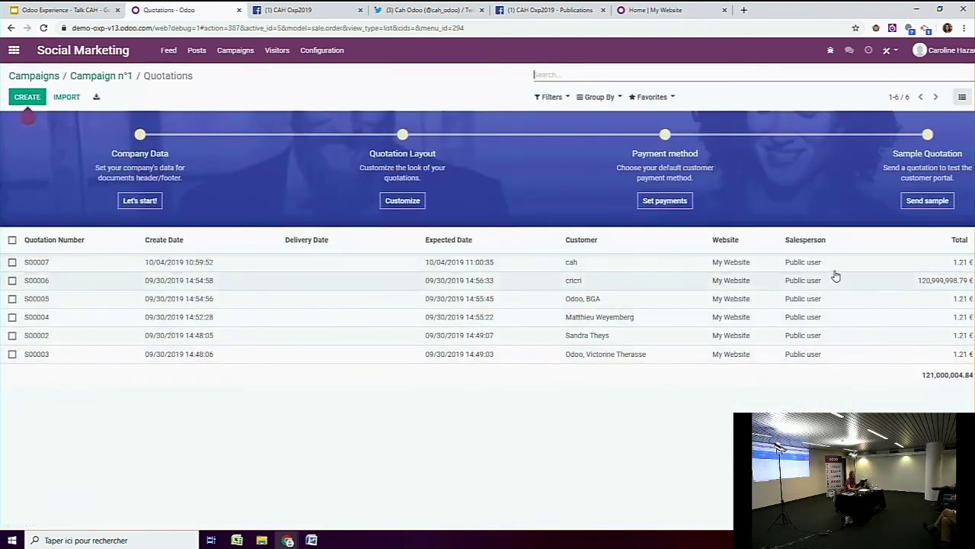
pyautogui.click(110, 76)
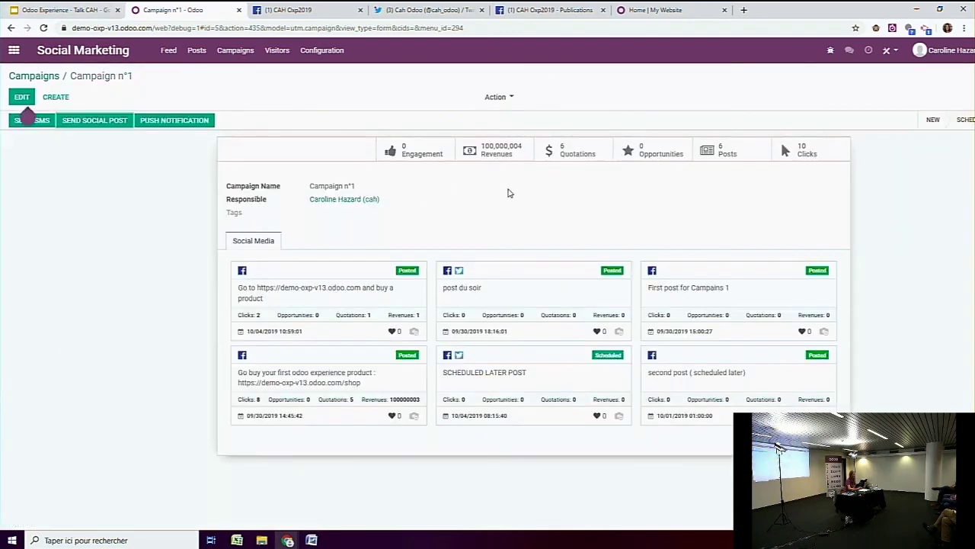
pyautogui.click(499, 151)
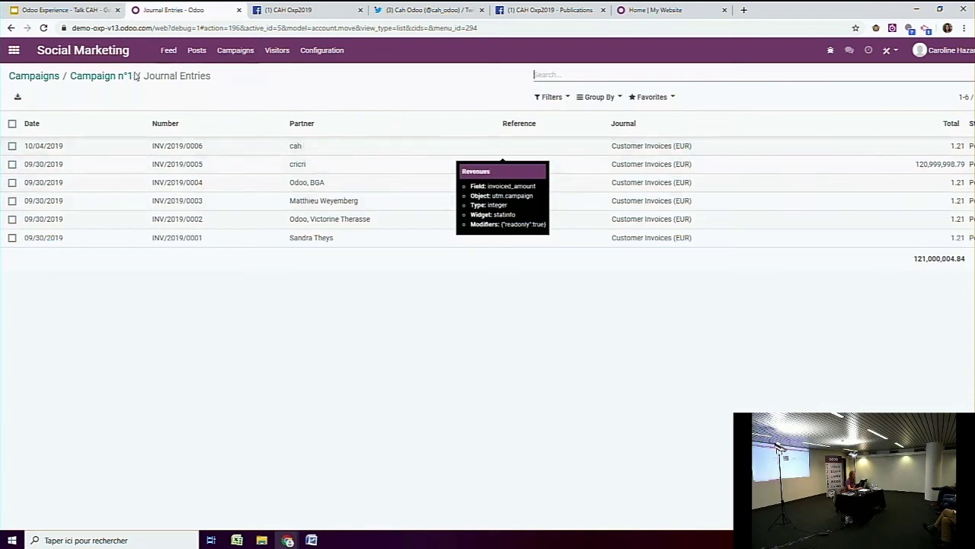
pyautogui.click(95, 79)
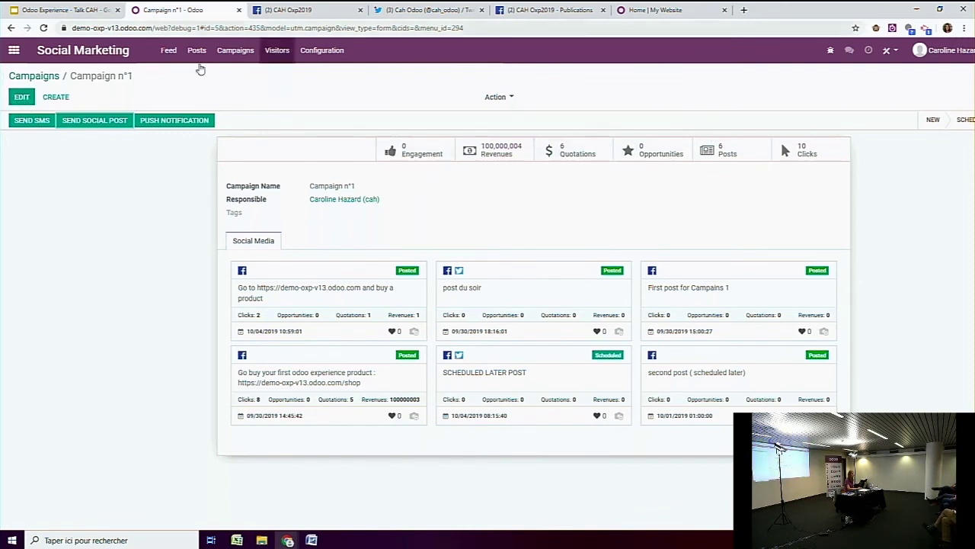
pyautogui.click(34, 75)
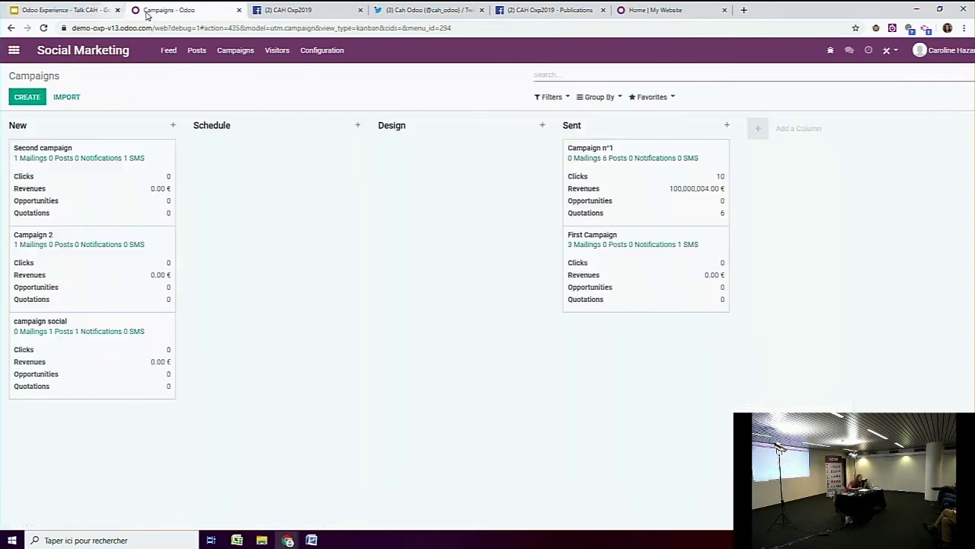
# Step: Switch to the Odoo Experience talk slides, start presenting at the Conclusion slide, and advance one slide
pyautogui.click(64, 10)
pyautogui.click(861, 53)
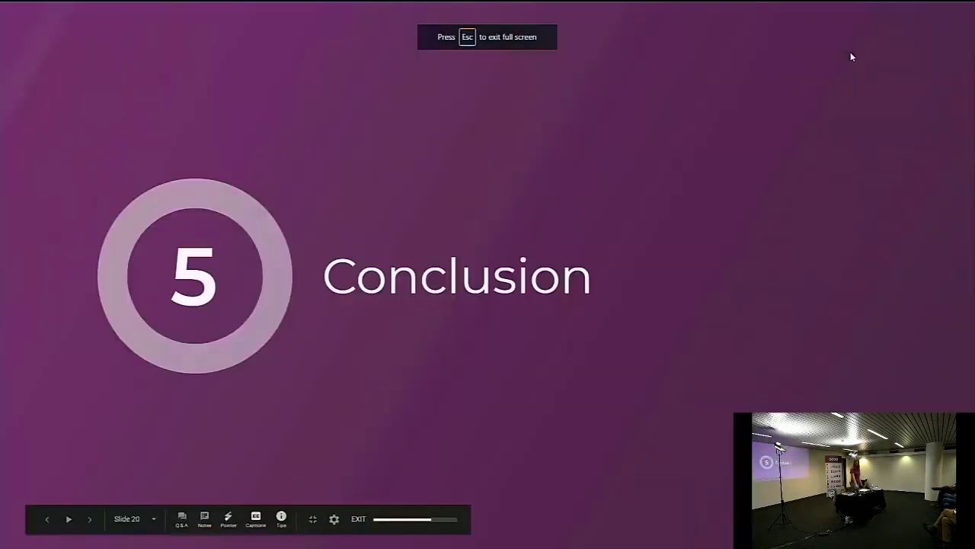
pyautogui.press('Right')
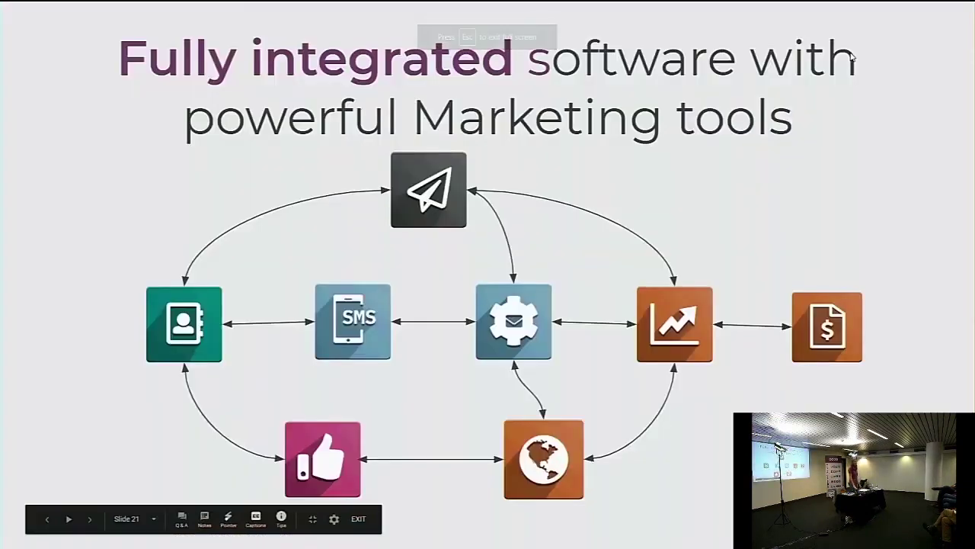